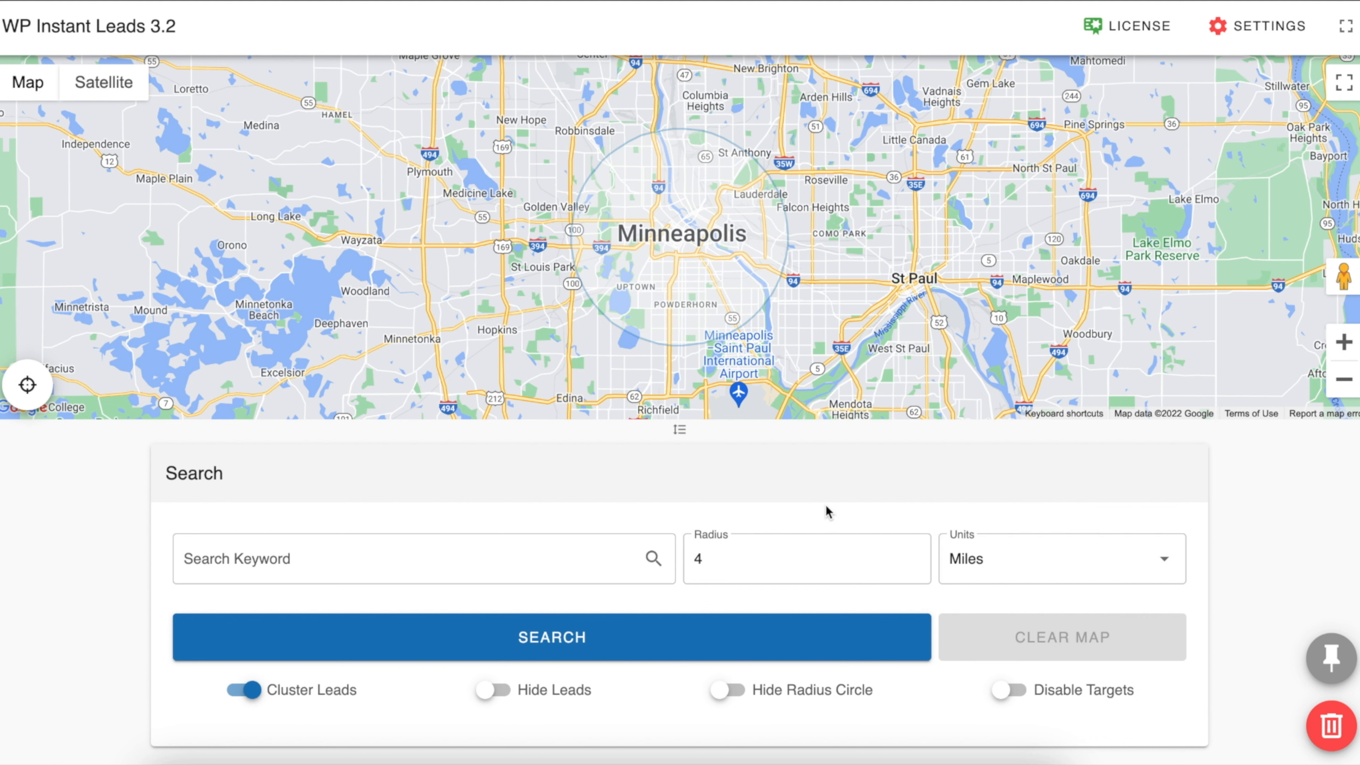
click(1163, 559)
click(1084, 498)
Examine the search map at the scale of North America and close up on southern Minnesota
scroll(829, 244, up, 2)
scroll(719, 275, down, 2)
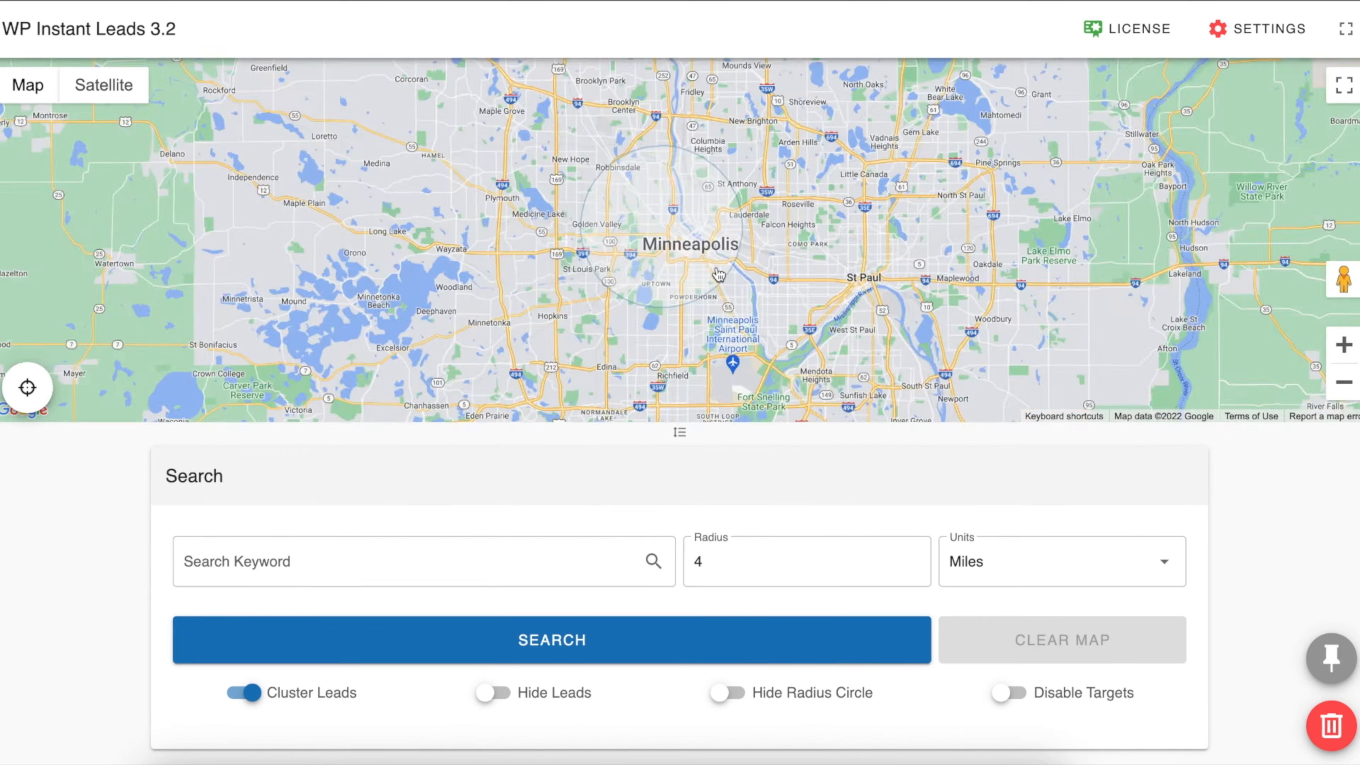
scroll(719, 275, down, 5)
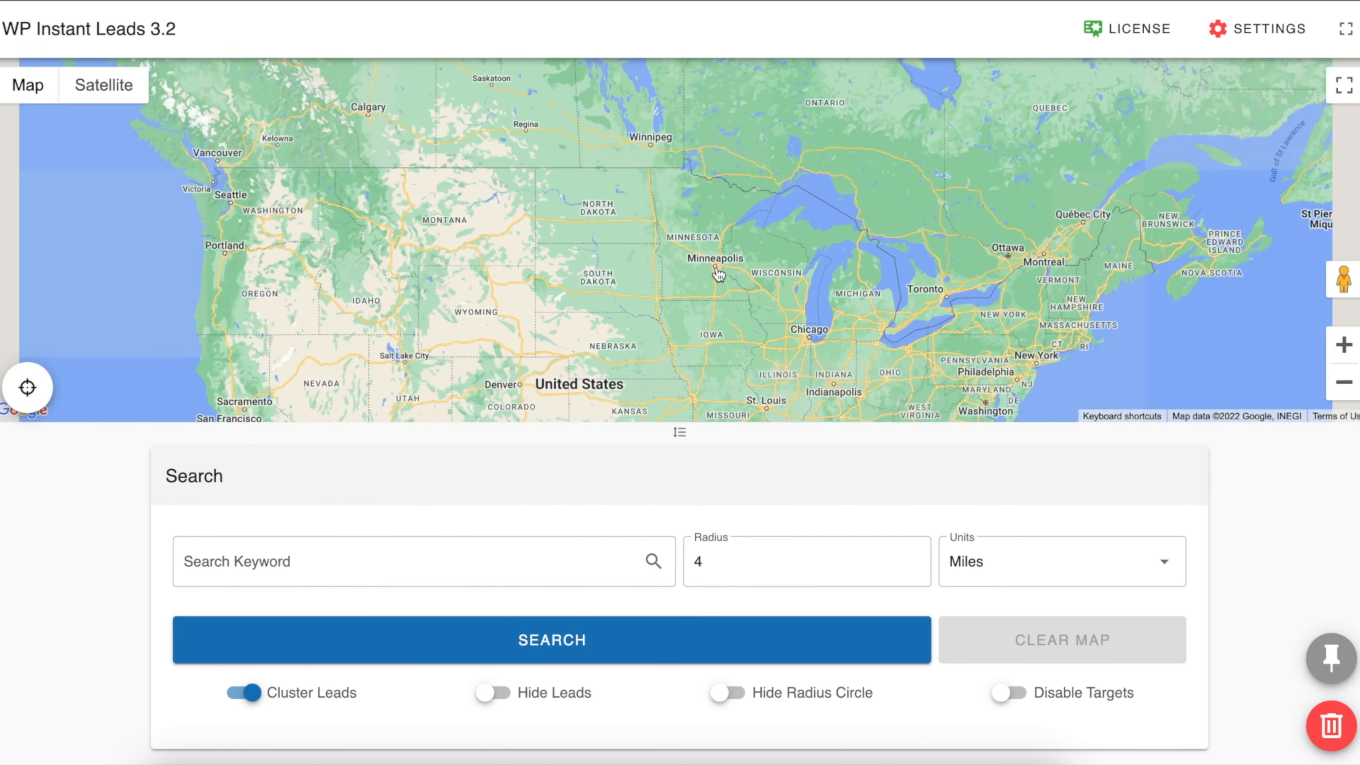
scroll(719, 274, down, 2)
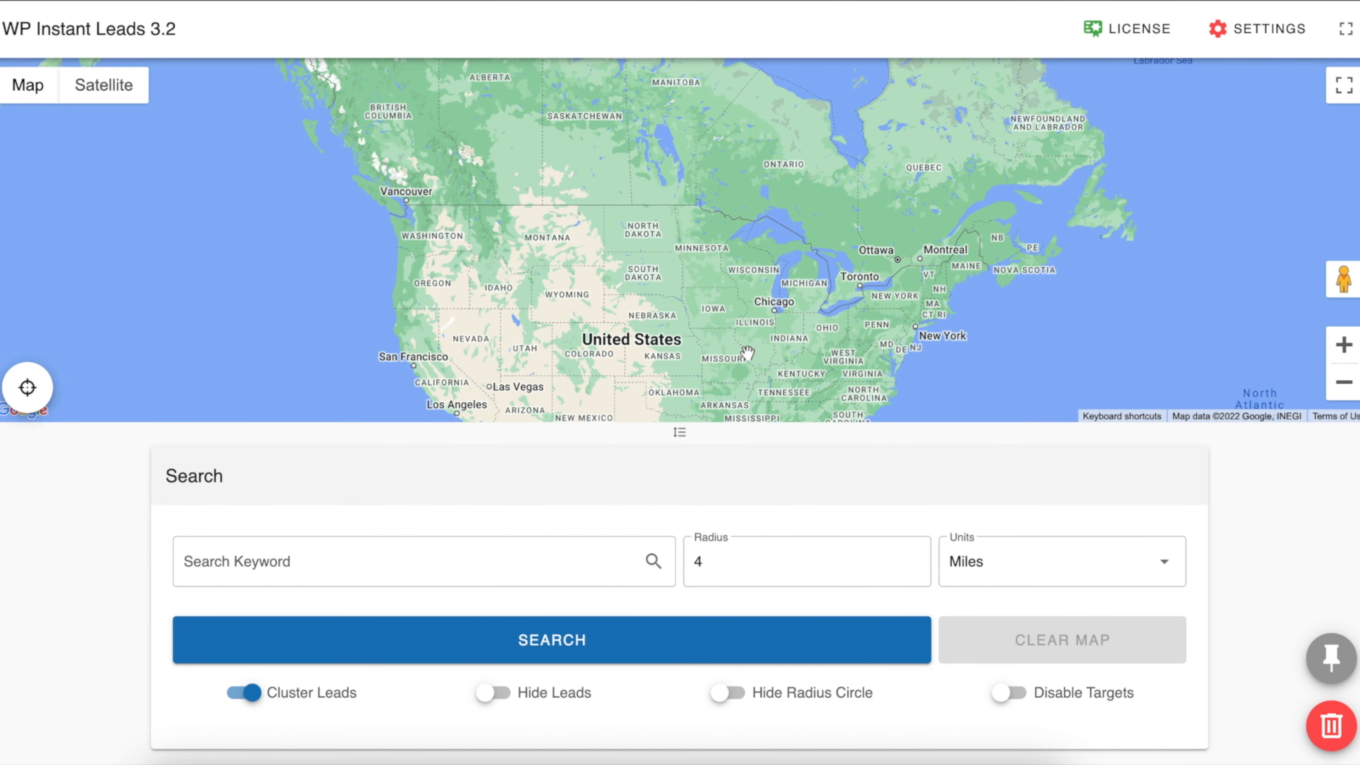
drag(747, 352, 720, 342)
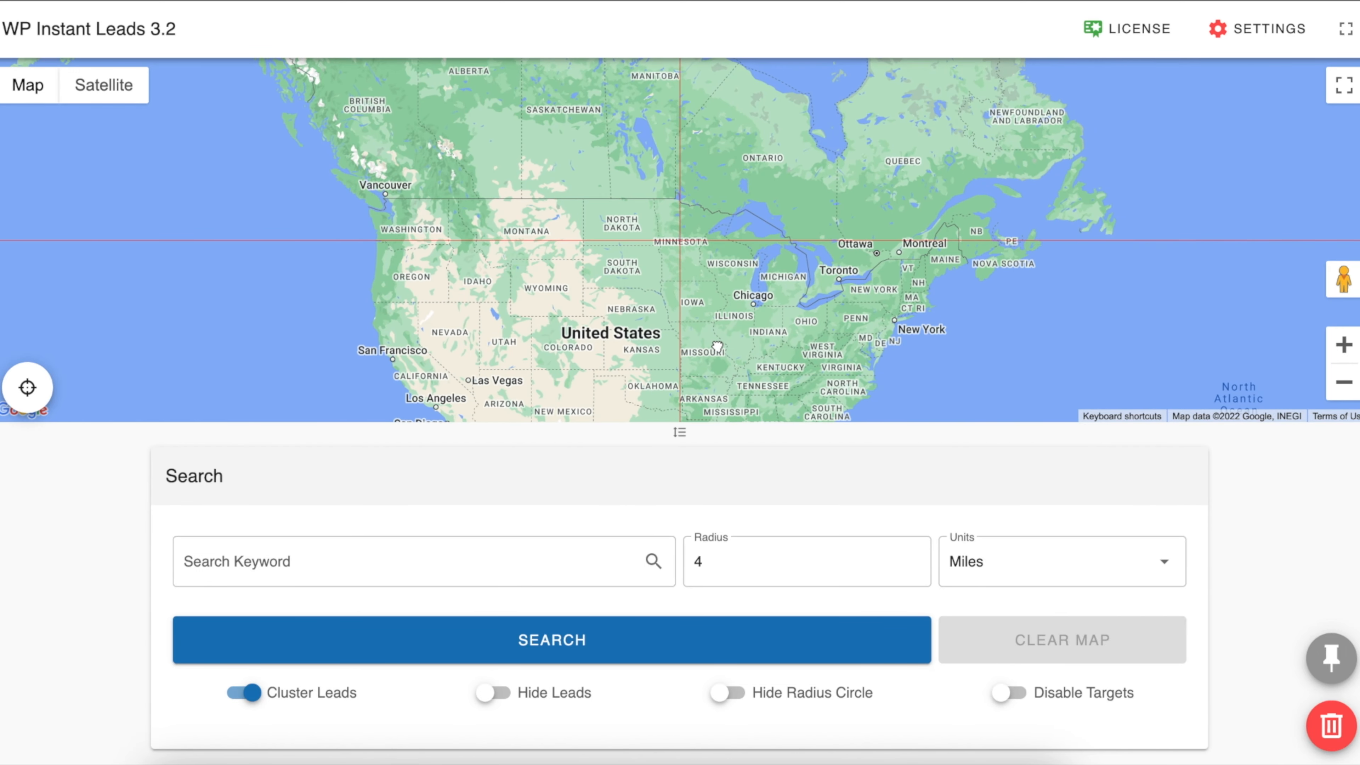
drag(718, 347, 716, 342)
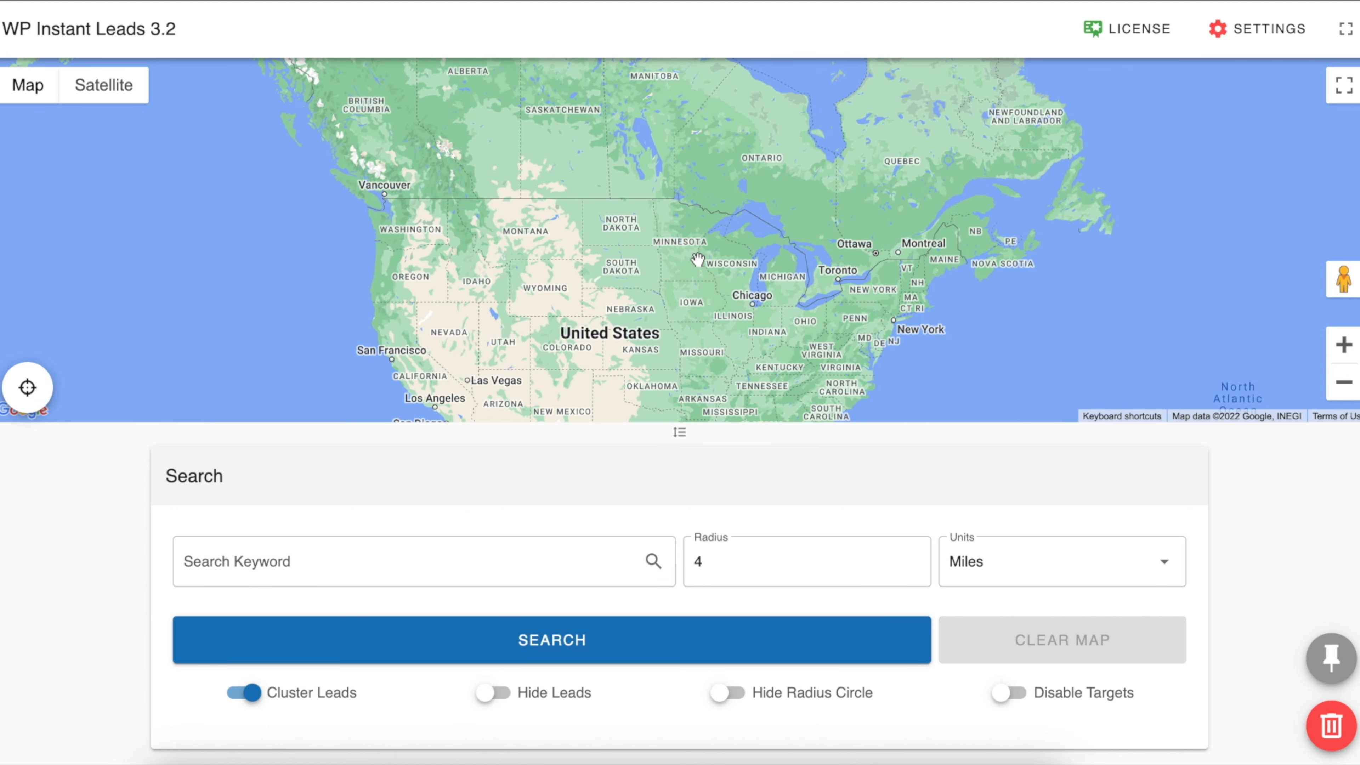
scroll(695, 250, up, 2)
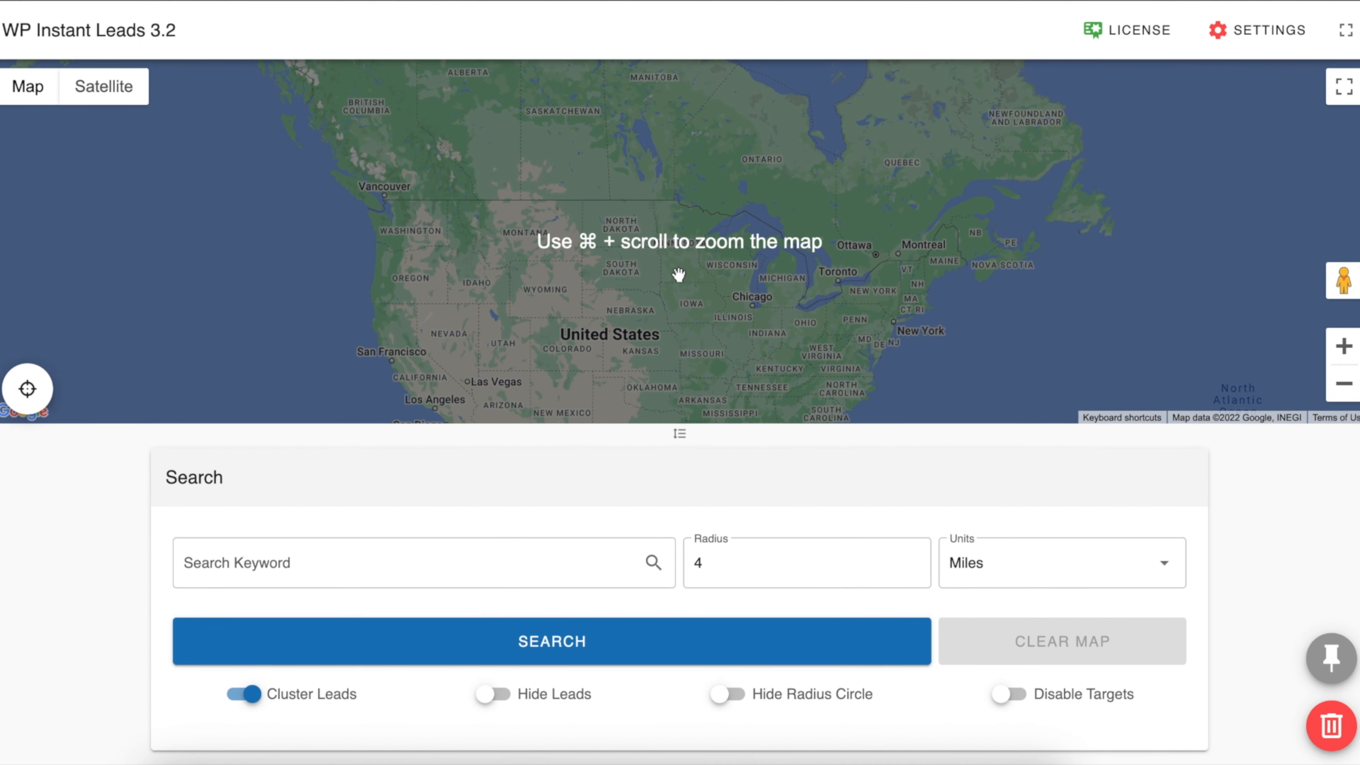
scroll(679, 274, up, 10)
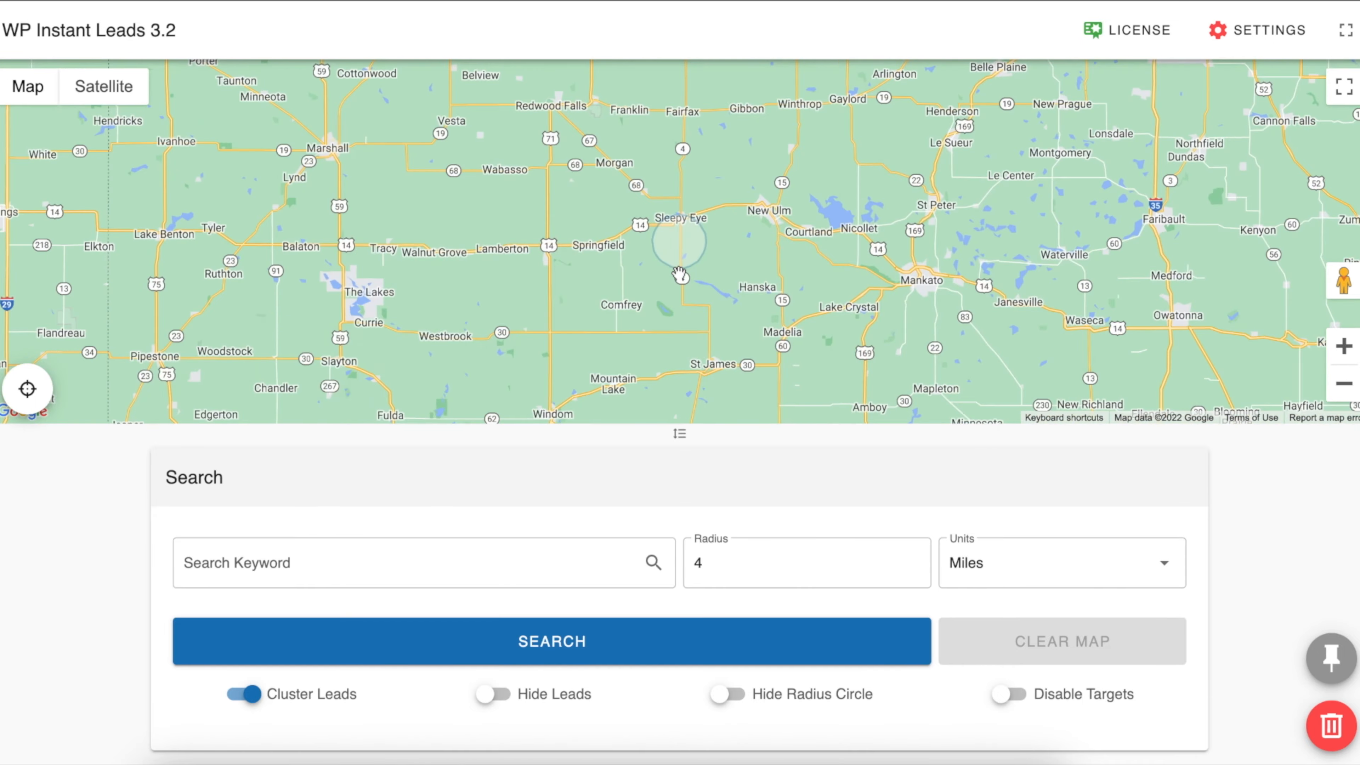
Recentre the map's search circle on Minneapolis and enlarge the view to the metro area
drag(945, 187, 562, 327)
drag(809, 142, 696, 333)
scroll(691, 241, down, 2)
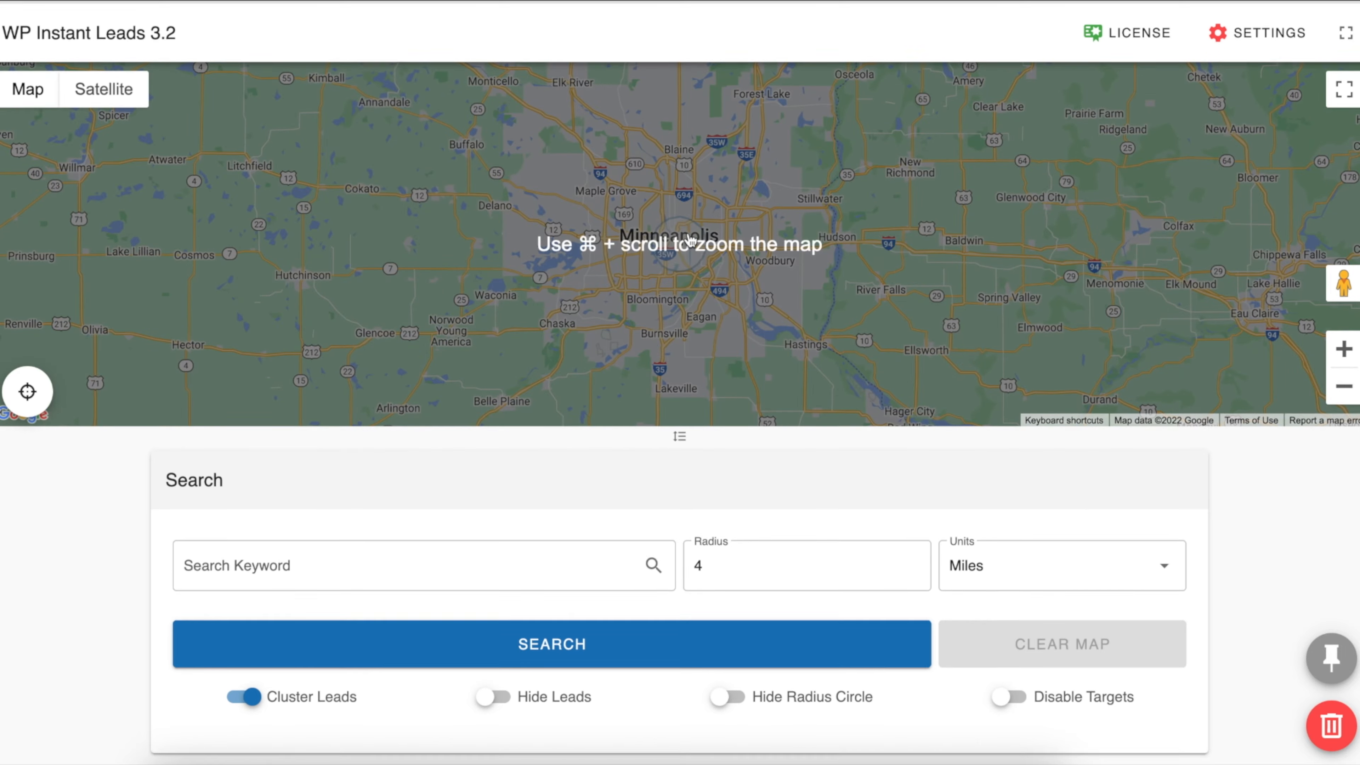
scroll(690, 242, up, 3)
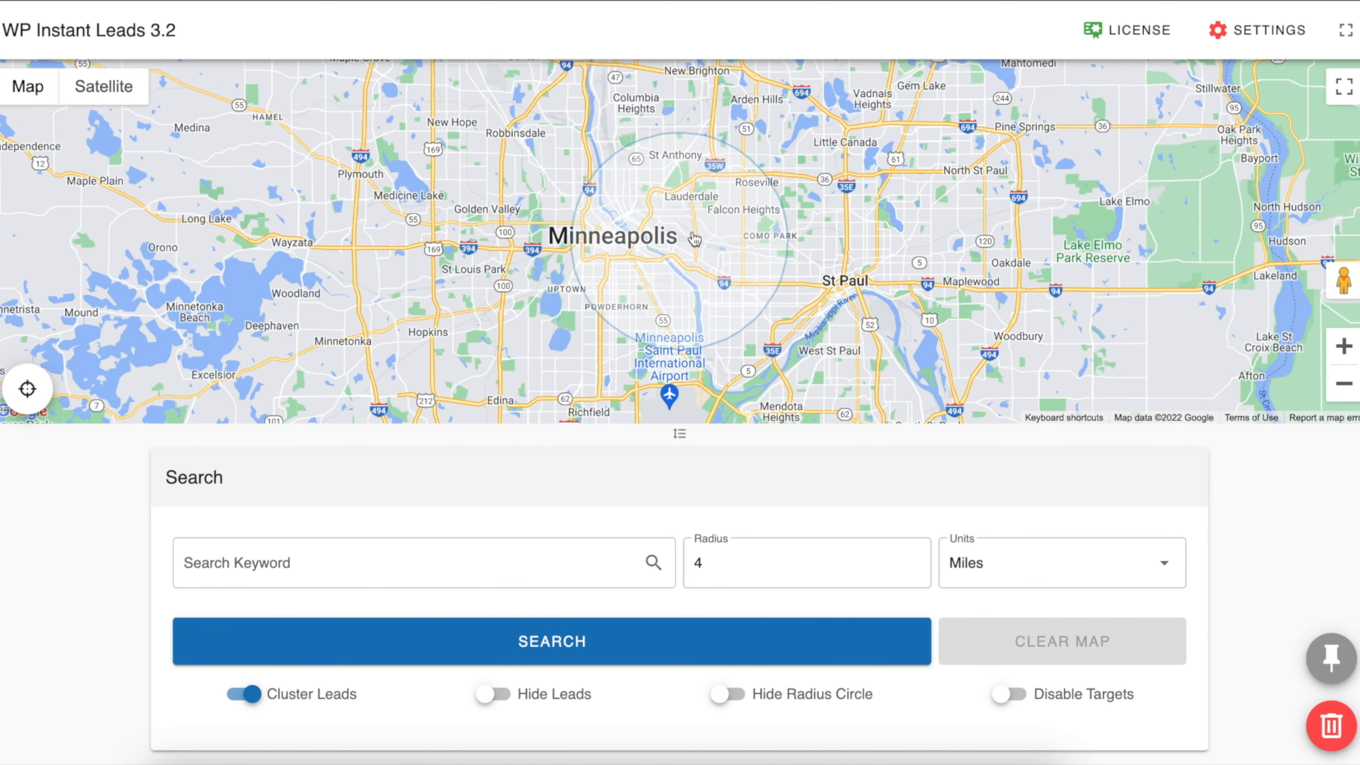
drag(695, 240, 773, 238)
Try search radii of 7 and 10 miles, and reset the radius to 4 miles
click(735, 551)
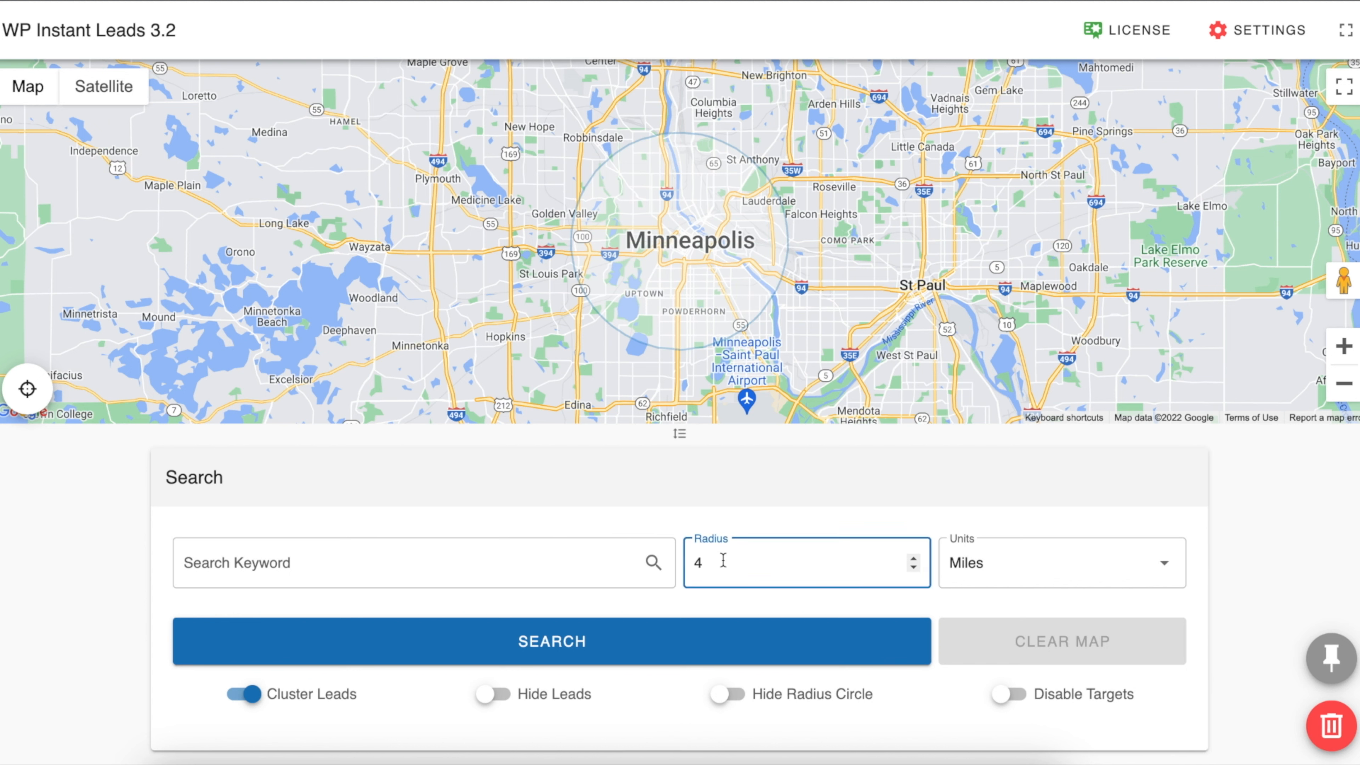
key(BackSpace)
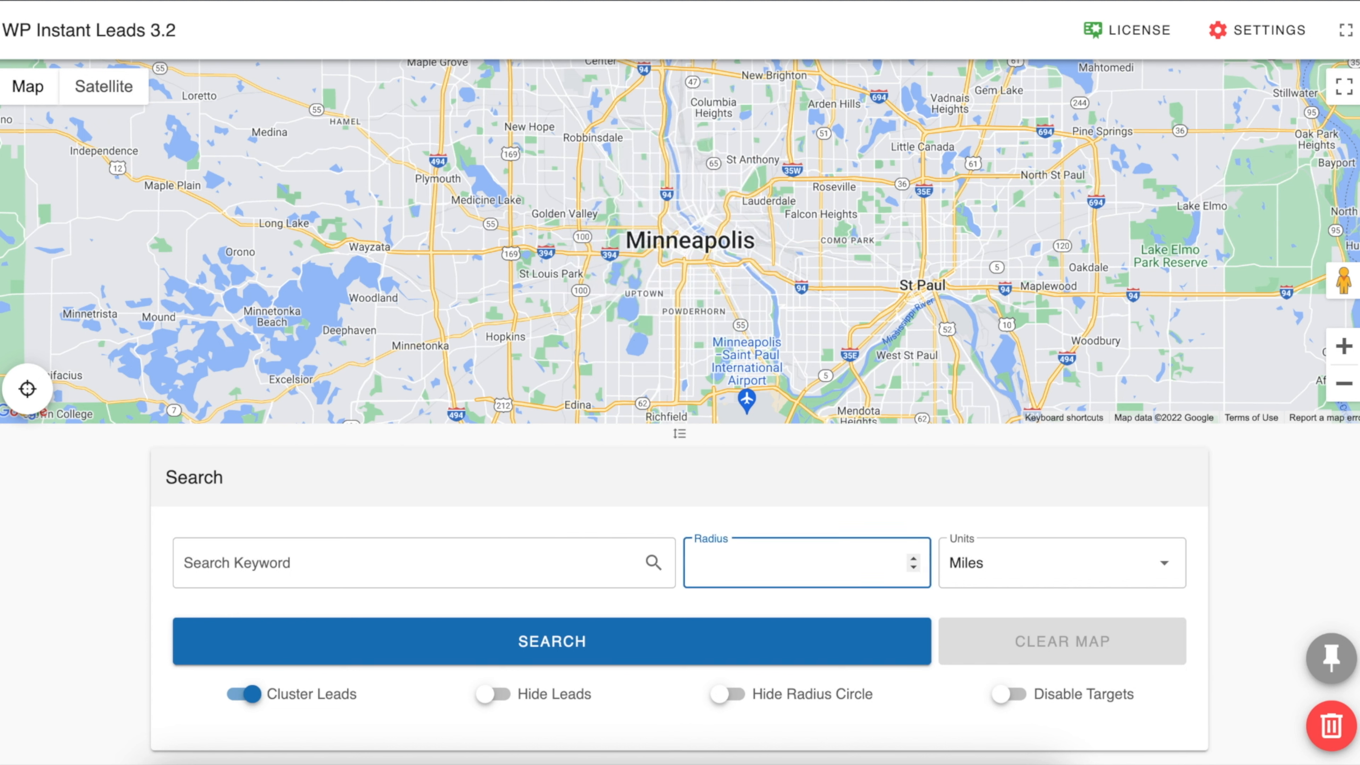
text(7)
key(BackSpace)
text(10)
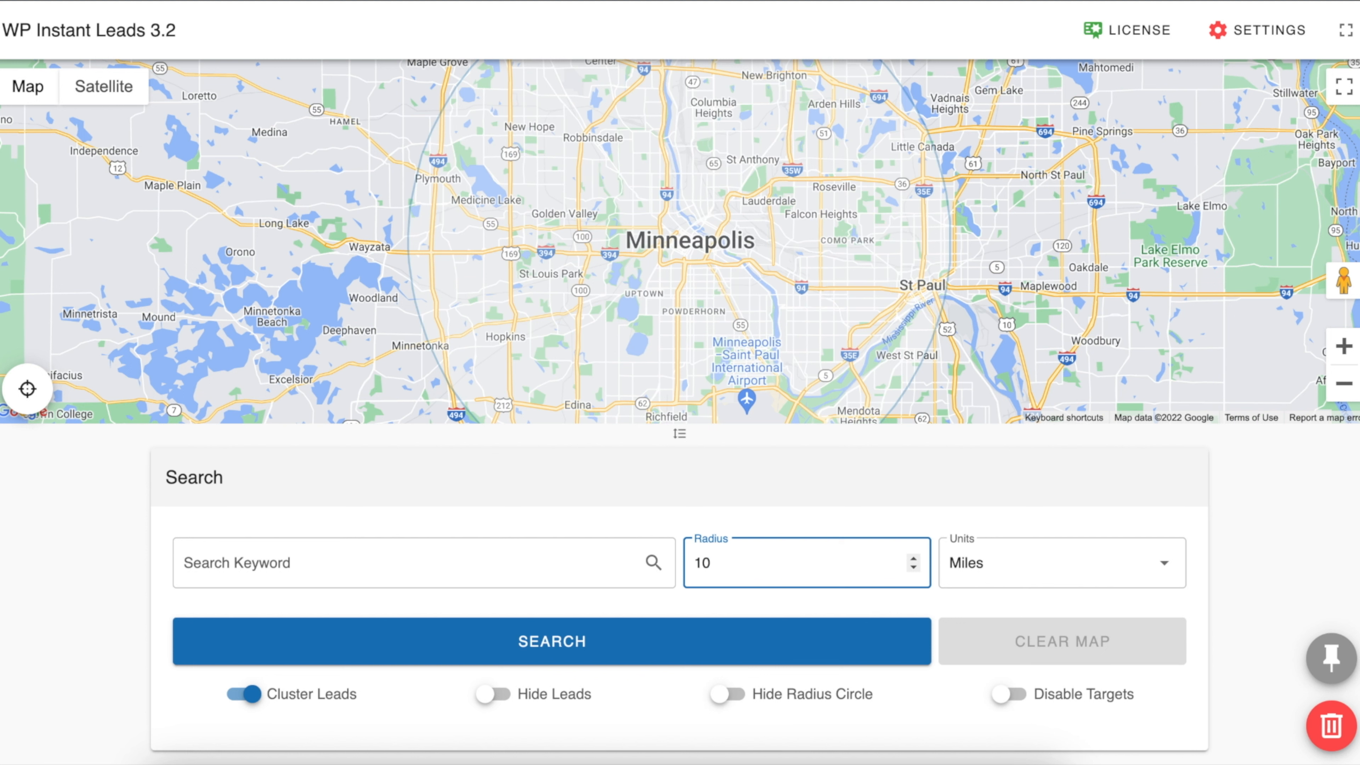
key(BackSpace)
key(BackSpace)
text(4)
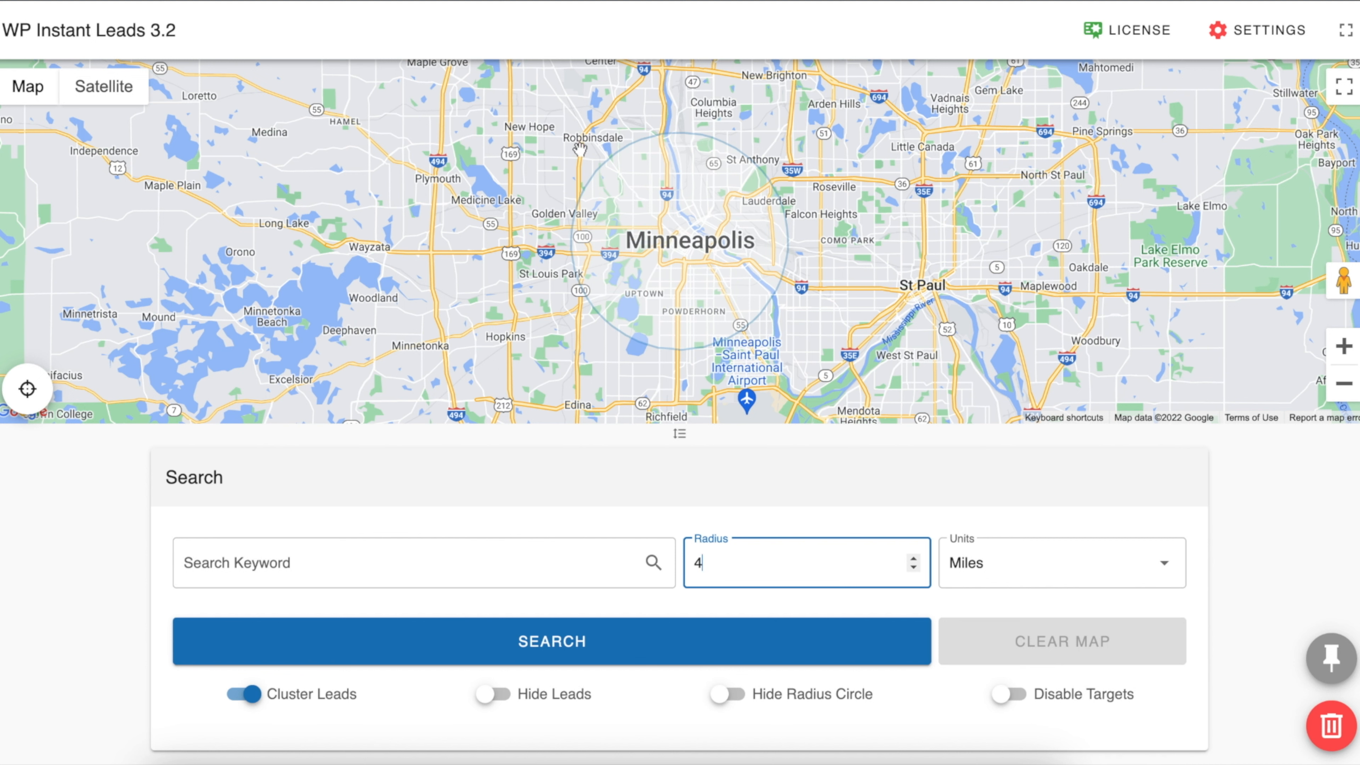
Test search radii of 5 and 7 miles, and return the radius to 4 miles
key(BackSpace)
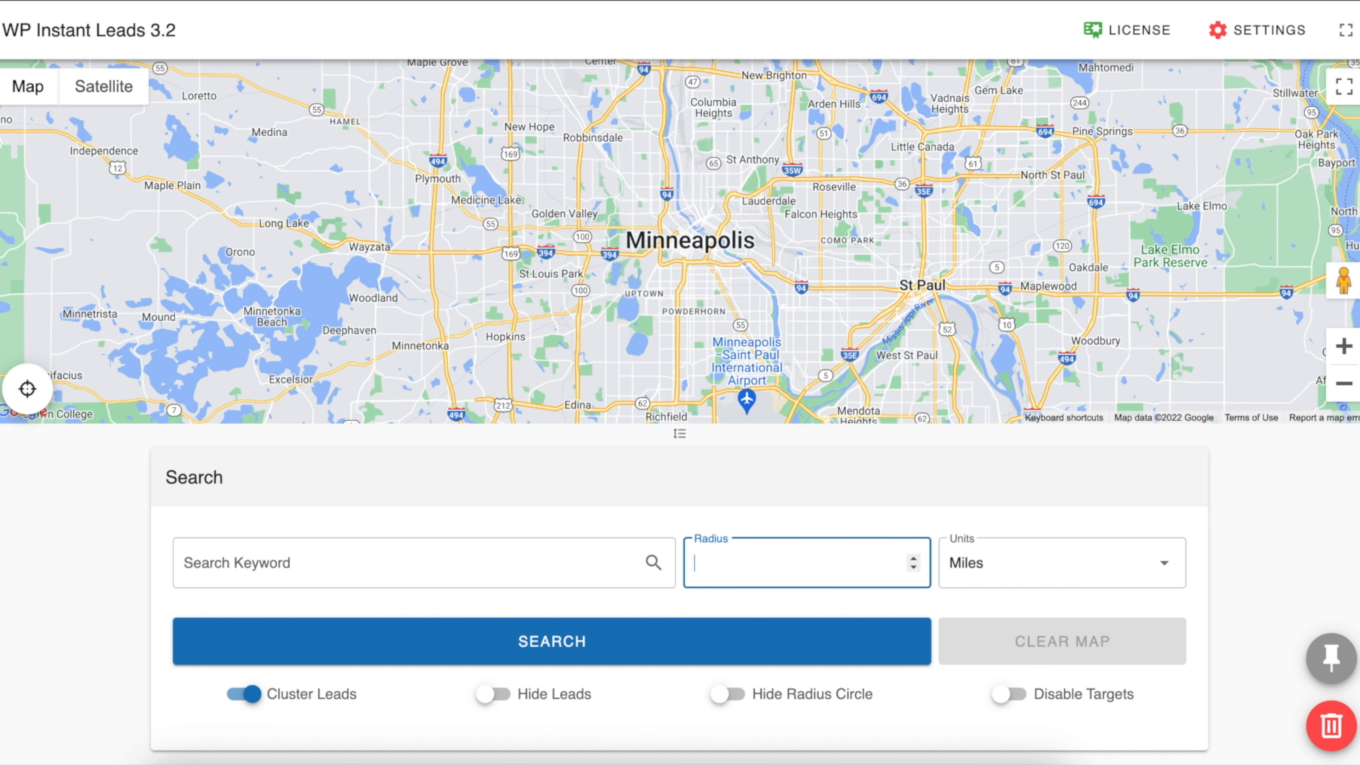
text(5)
key(BackSpace)
text(7)
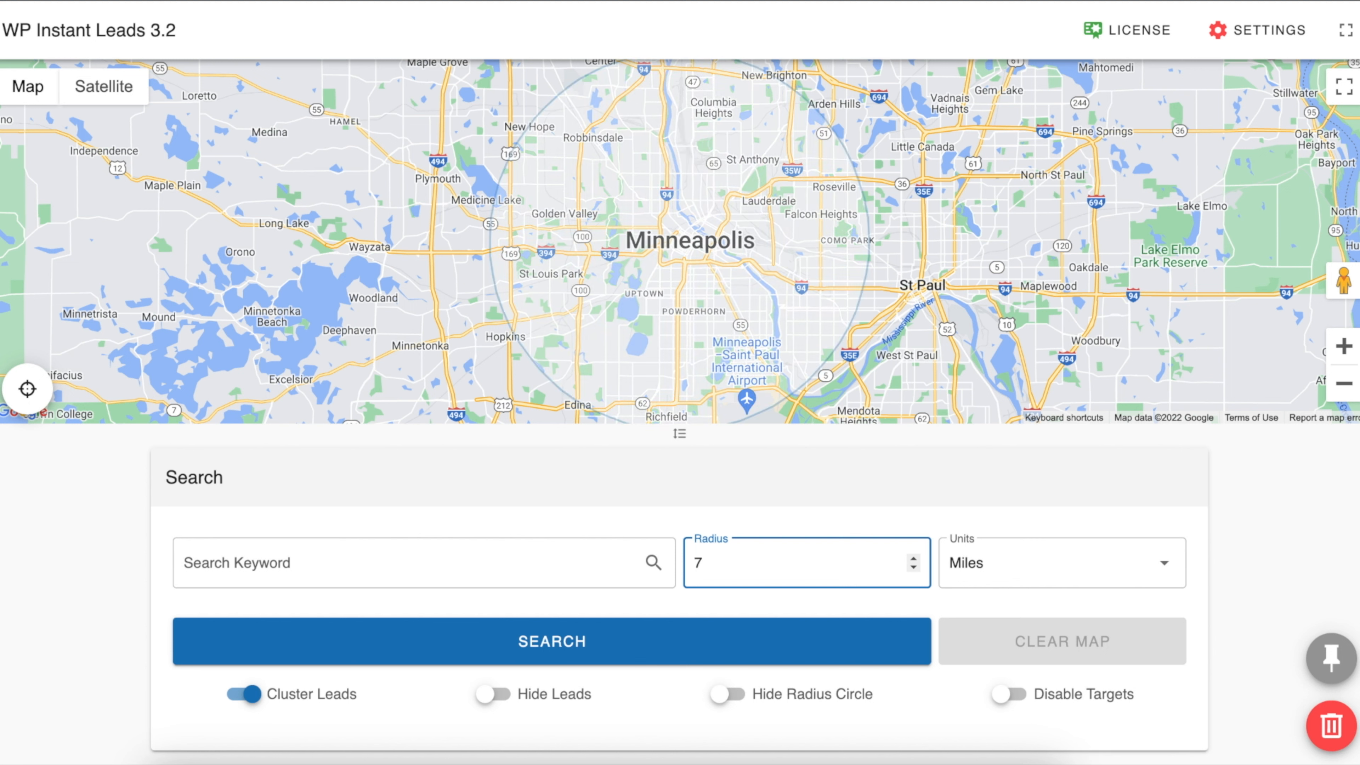
key(BackSpace)
text(4)
click(533, 489)
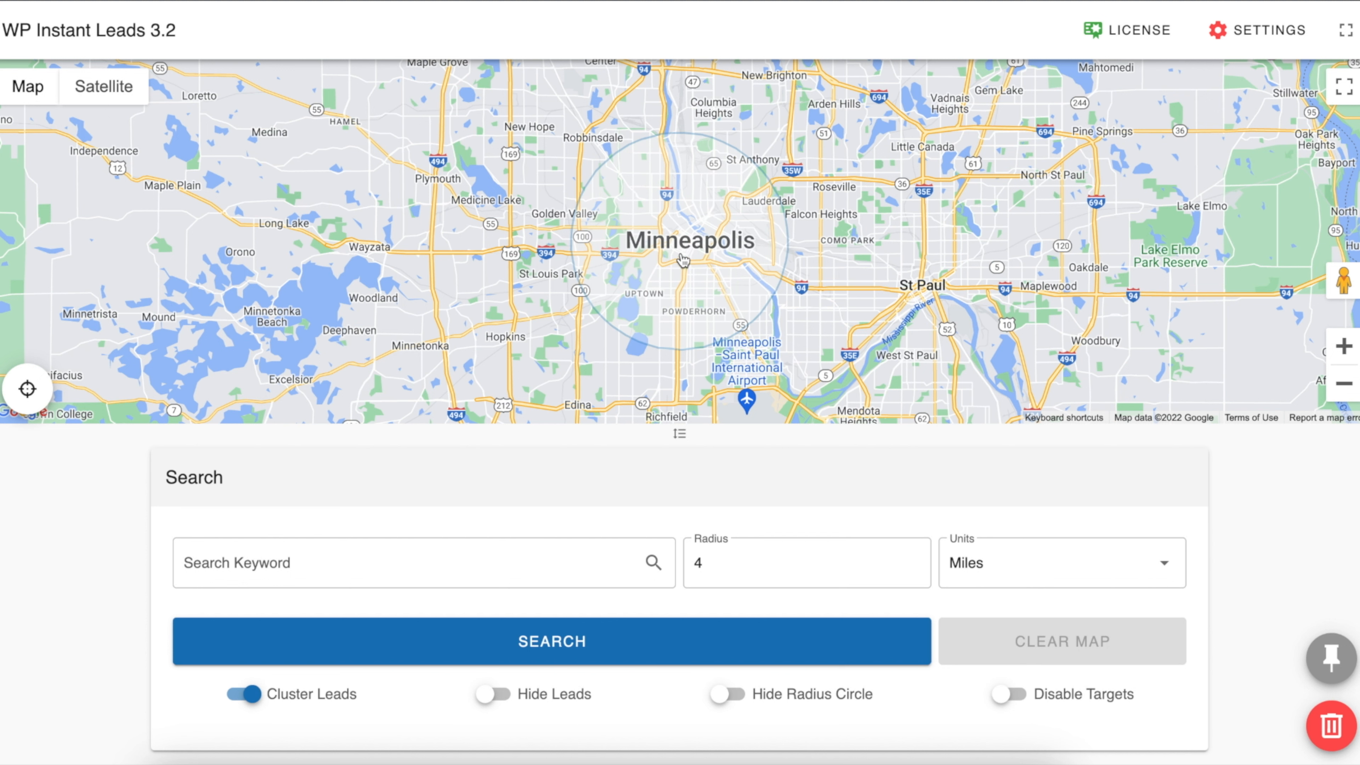
Enter "gyms" as the search keyword
click(308, 569)
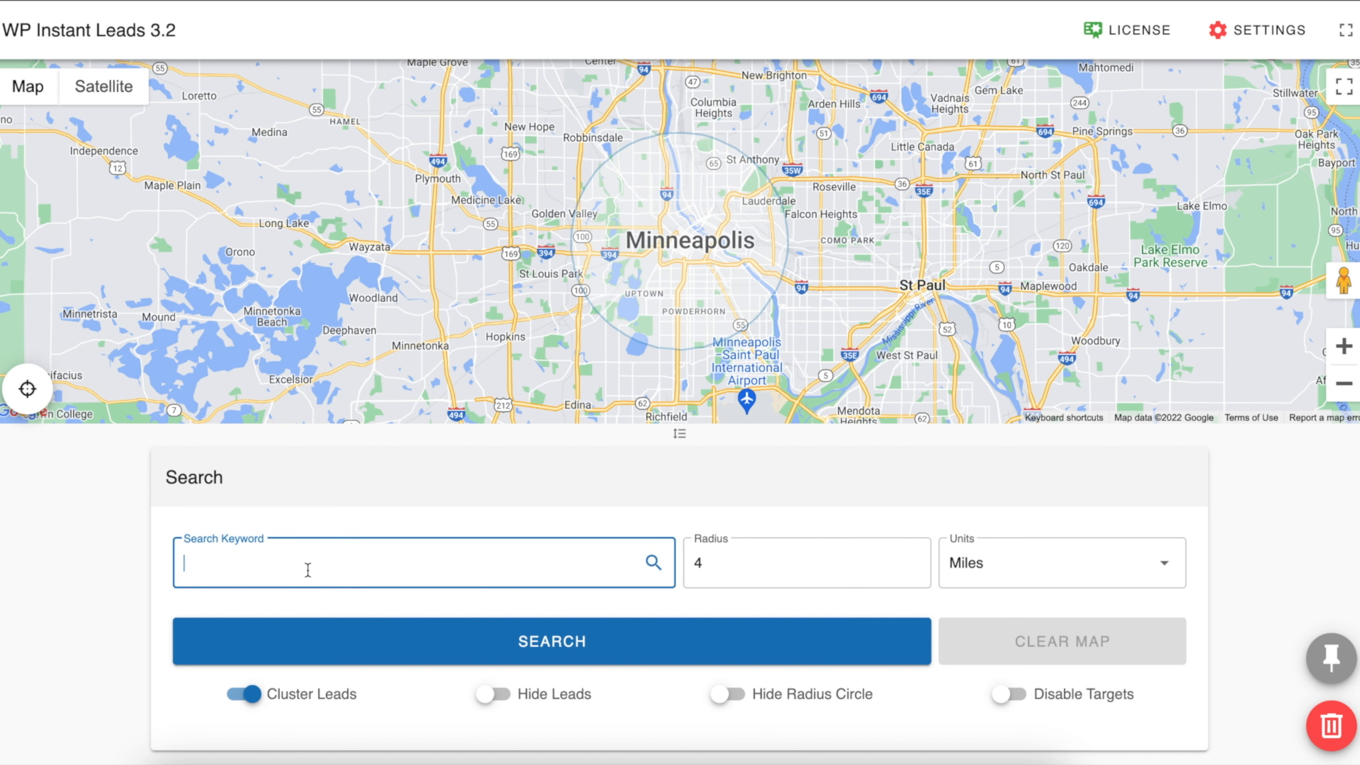
text(gyms)
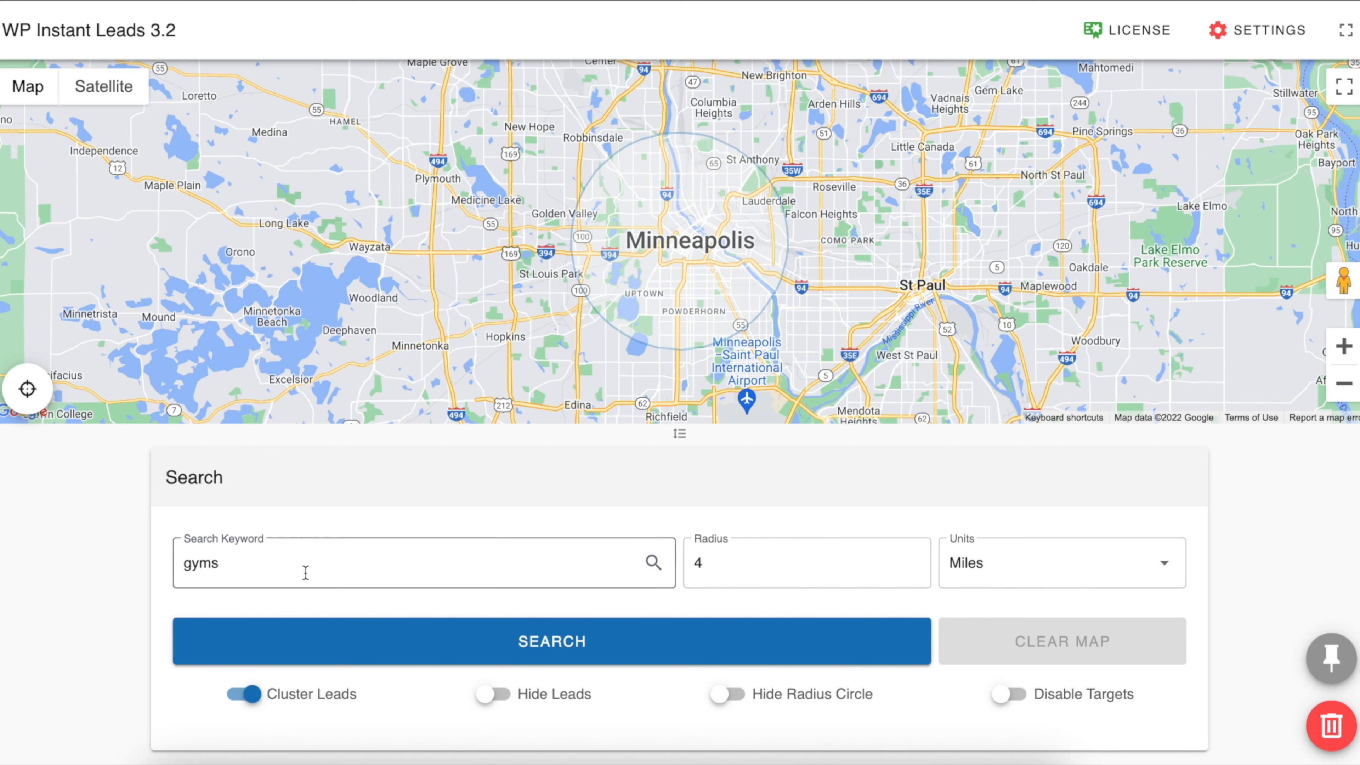
click(88, 535)
scroll(88, 534, down, 1)
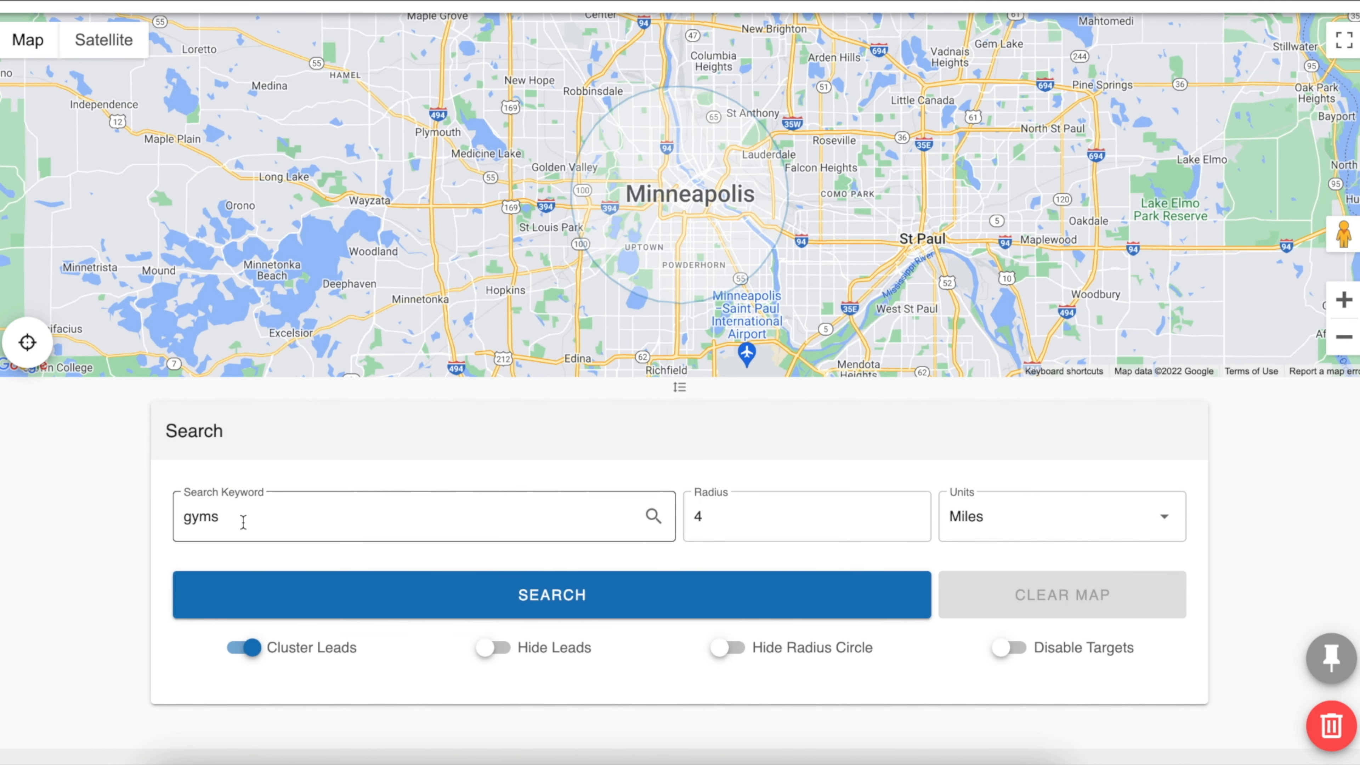
Replace the search keyword with "bars"
double_click(243, 523)
text(bars)
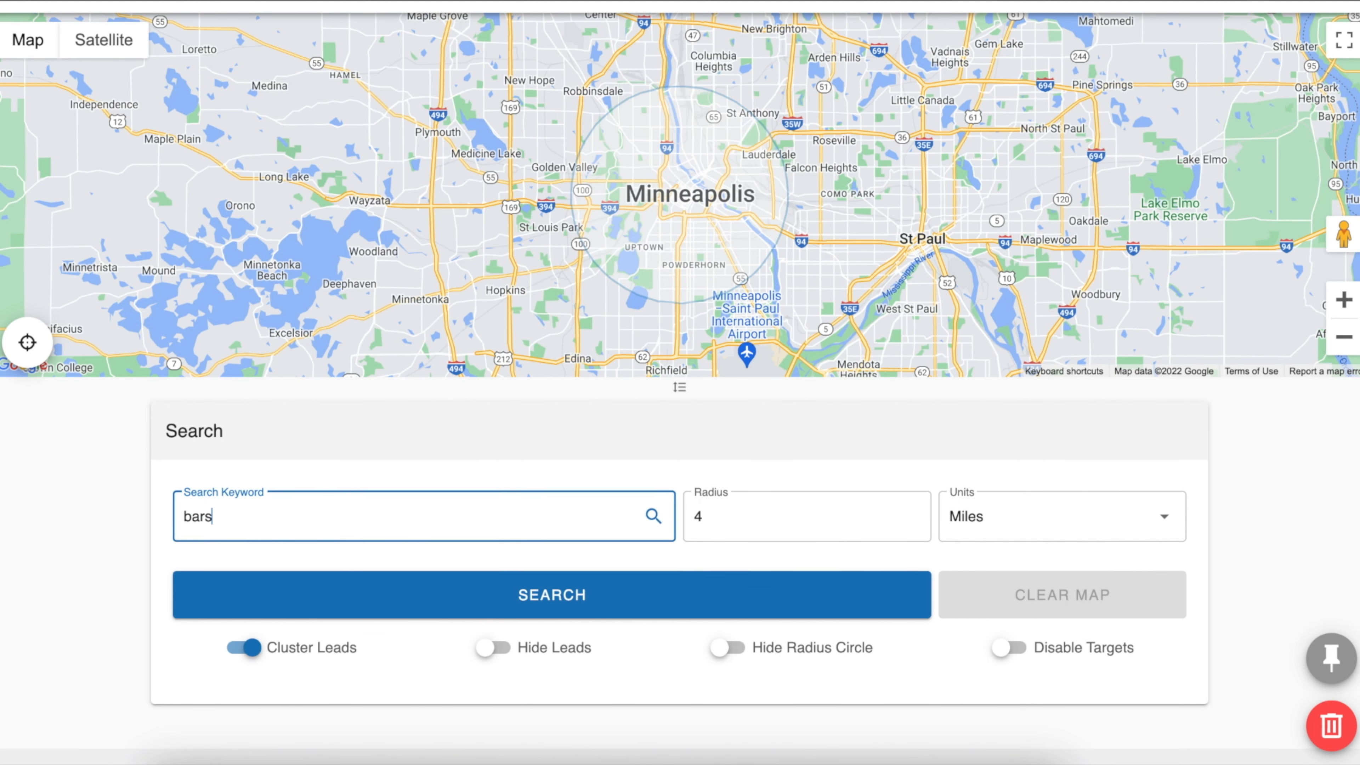
click(144, 497)
Set the search radius around Minneapolis to 2
click(737, 520)
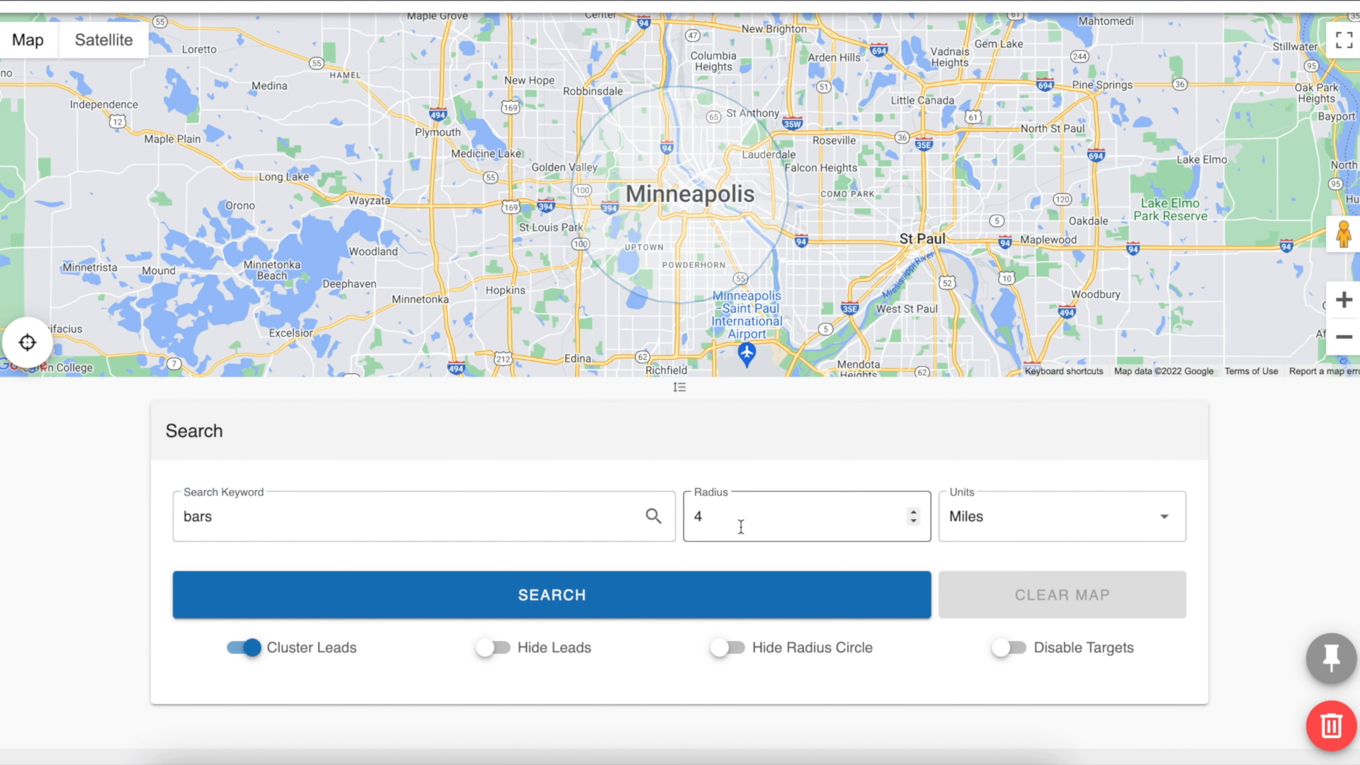
key(BackSpace)
text(2)
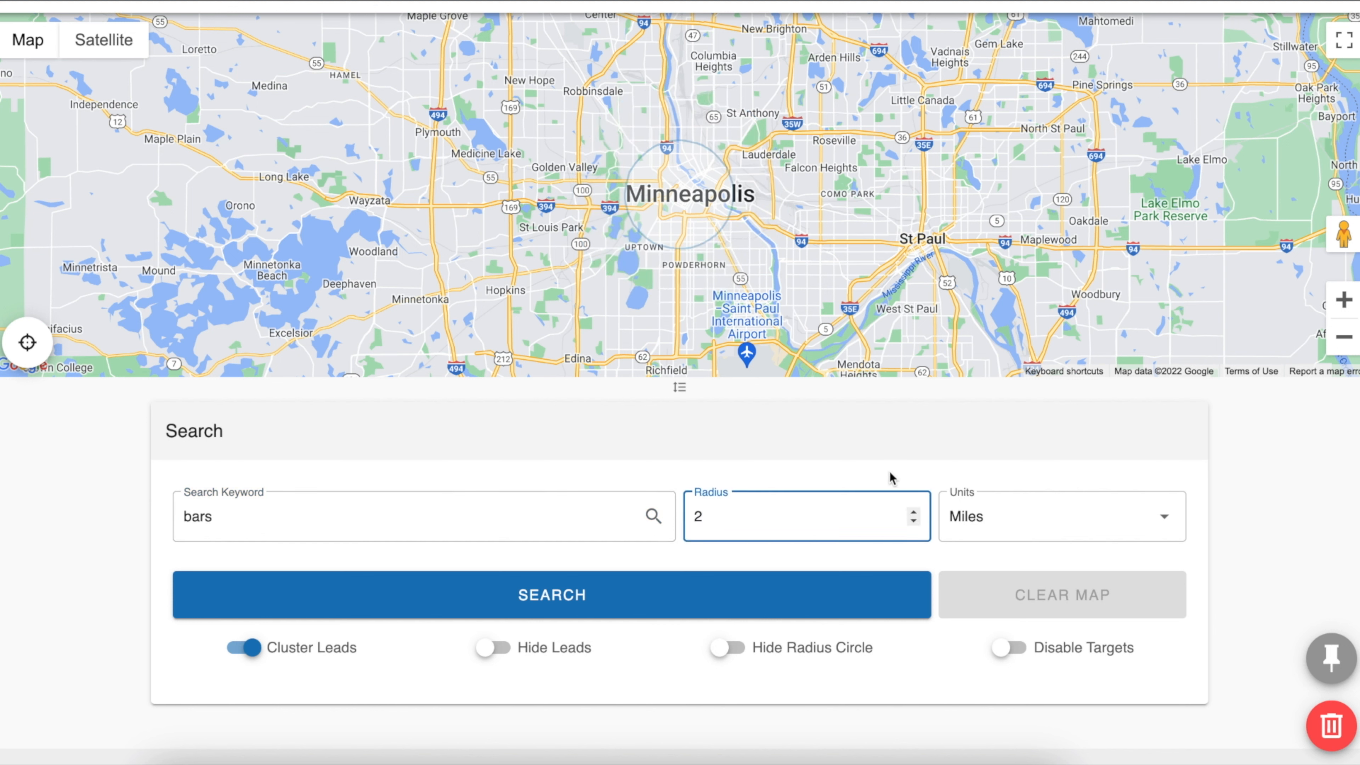
click(953, 474)
Choose Miles as the radius unit and run the lead search
scroll(1102, 468, down, 2)
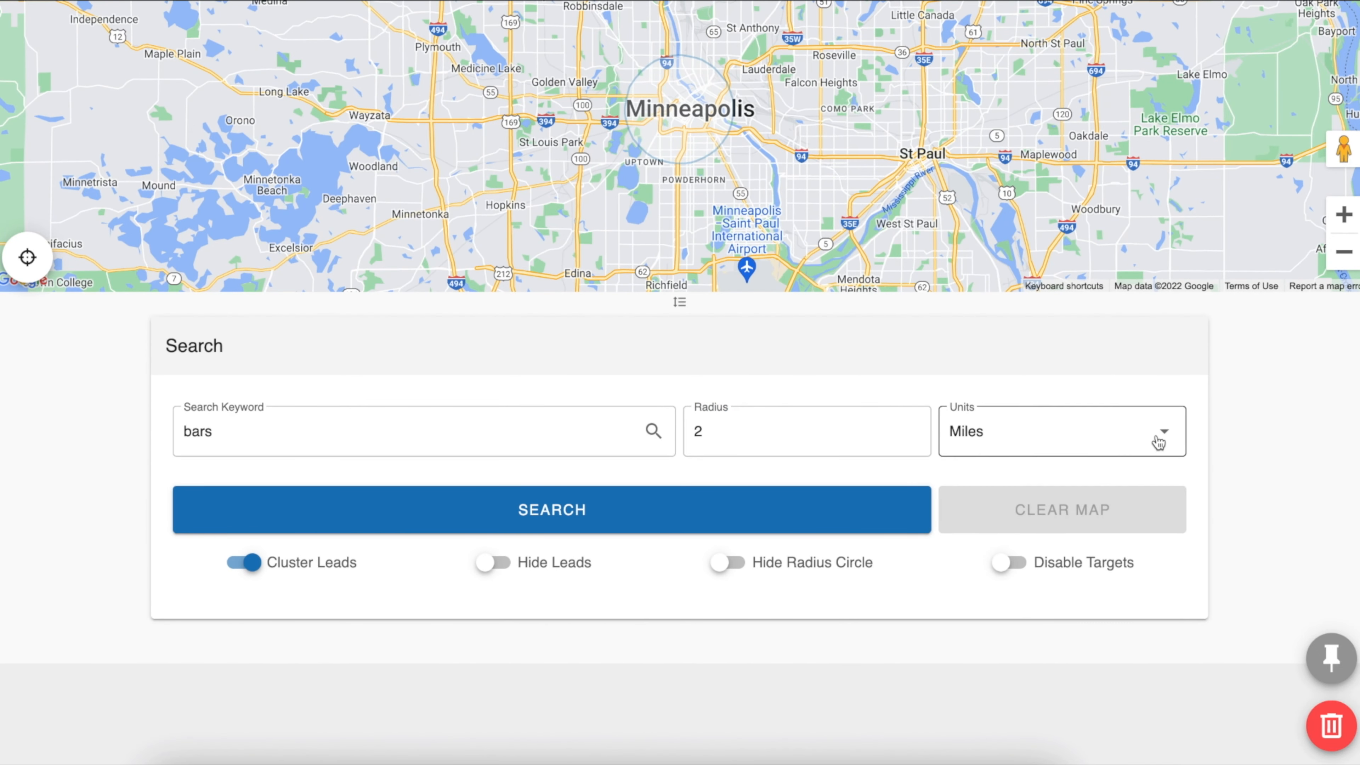
click(1157, 439)
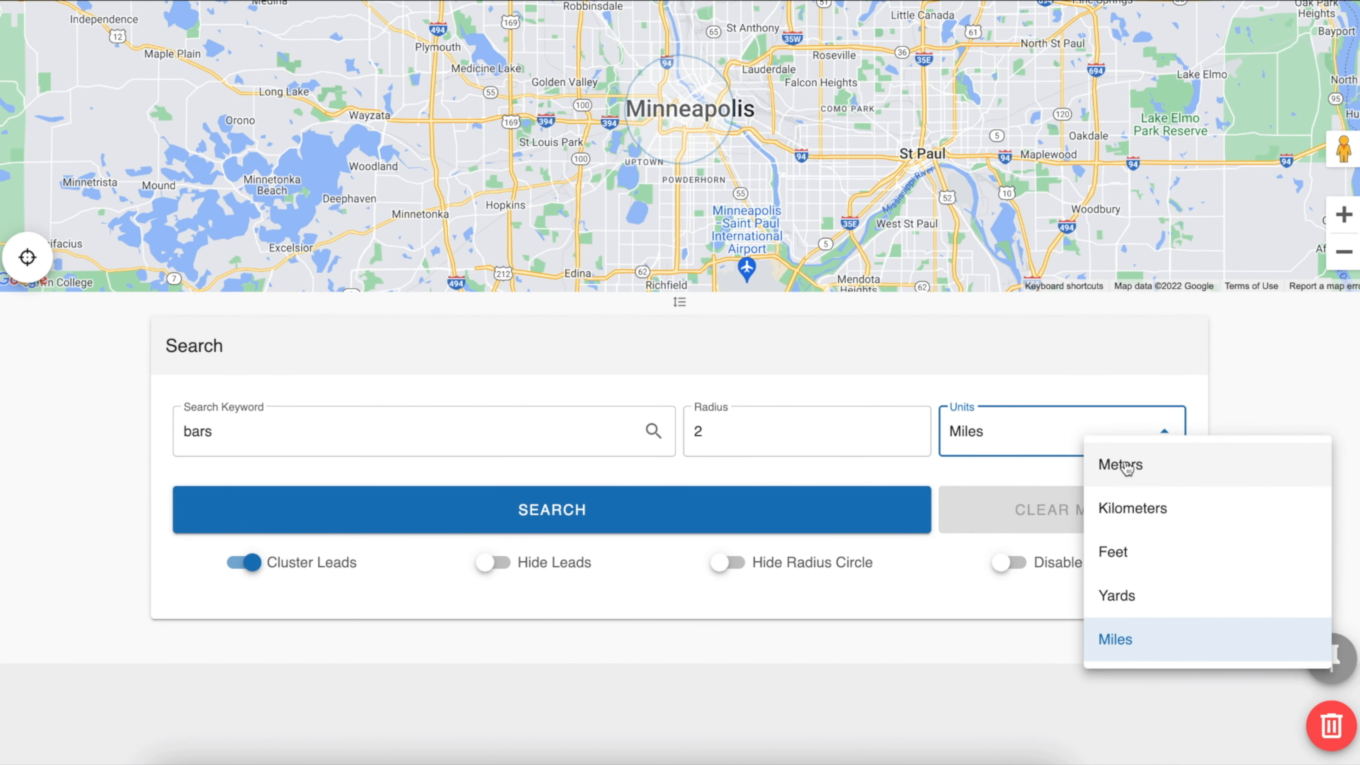
click(1130, 640)
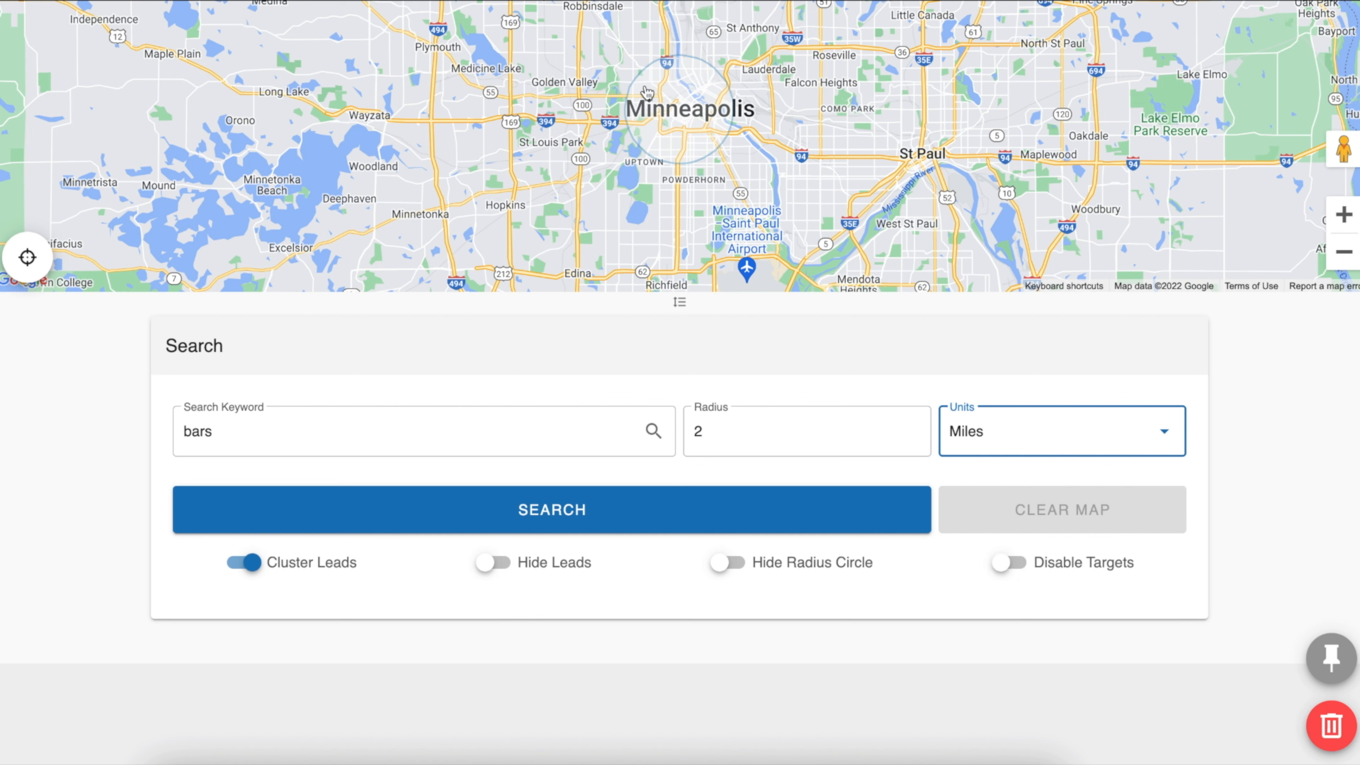
click(601, 517)
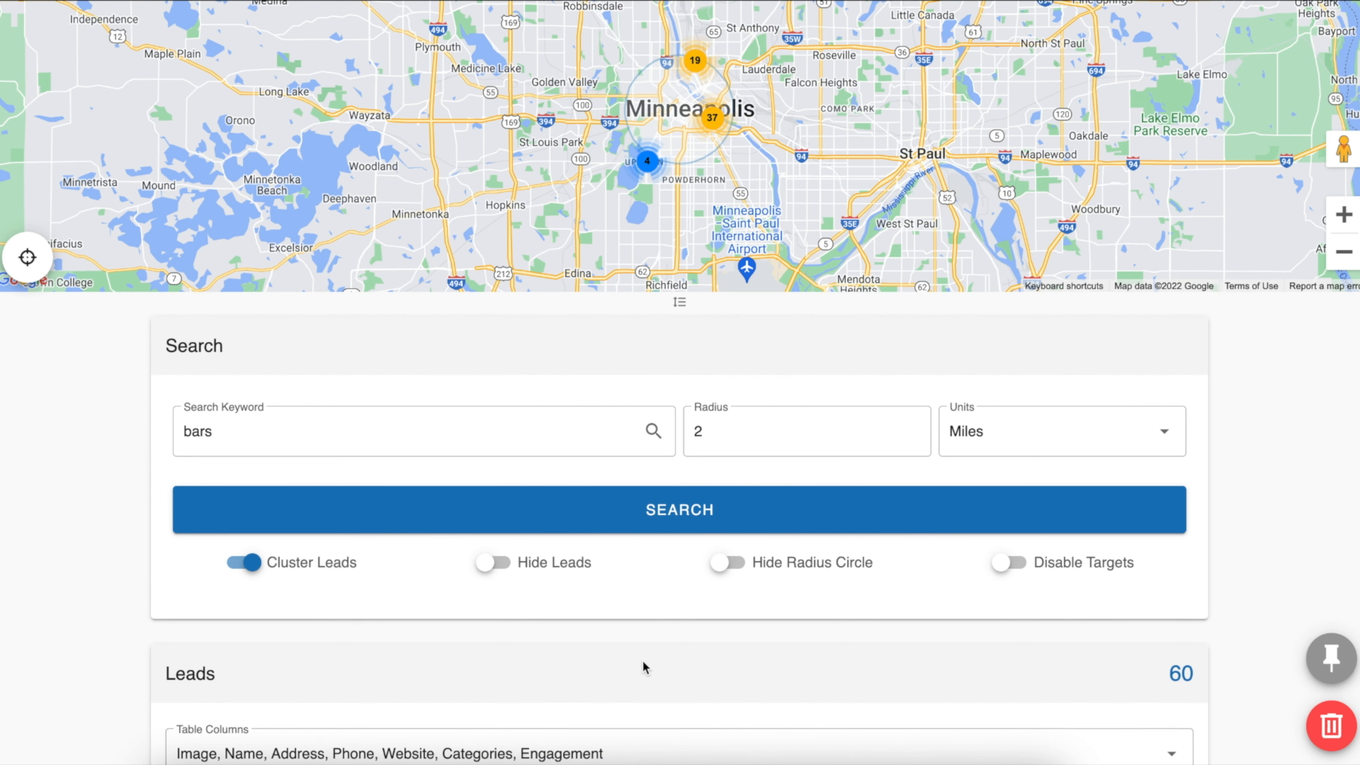
Examine the names, addresses and categories in the list of found bar leads
scroll(644, 664, down, 5)
scroll(644, 661, down, 2)
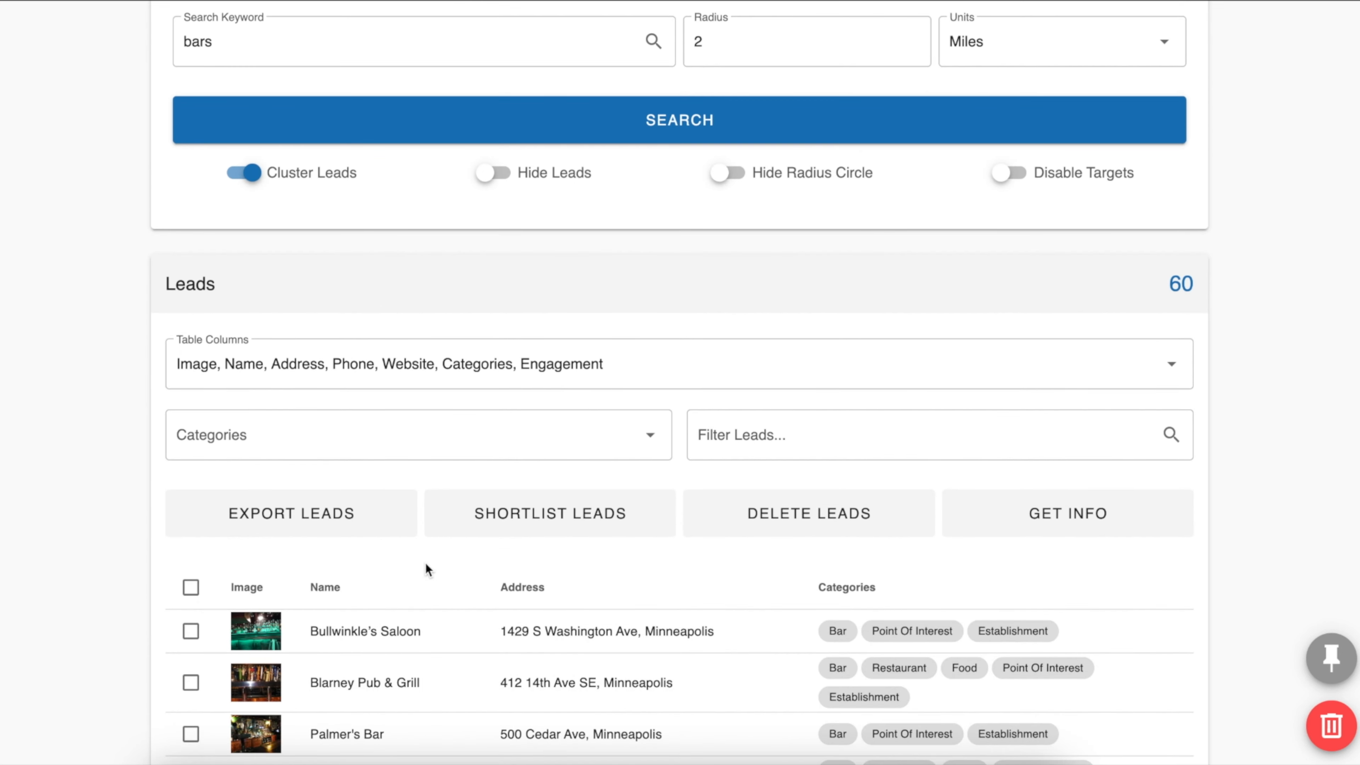
scroll(425, 561, down, 4)
scroll(411, 387, down, 20)
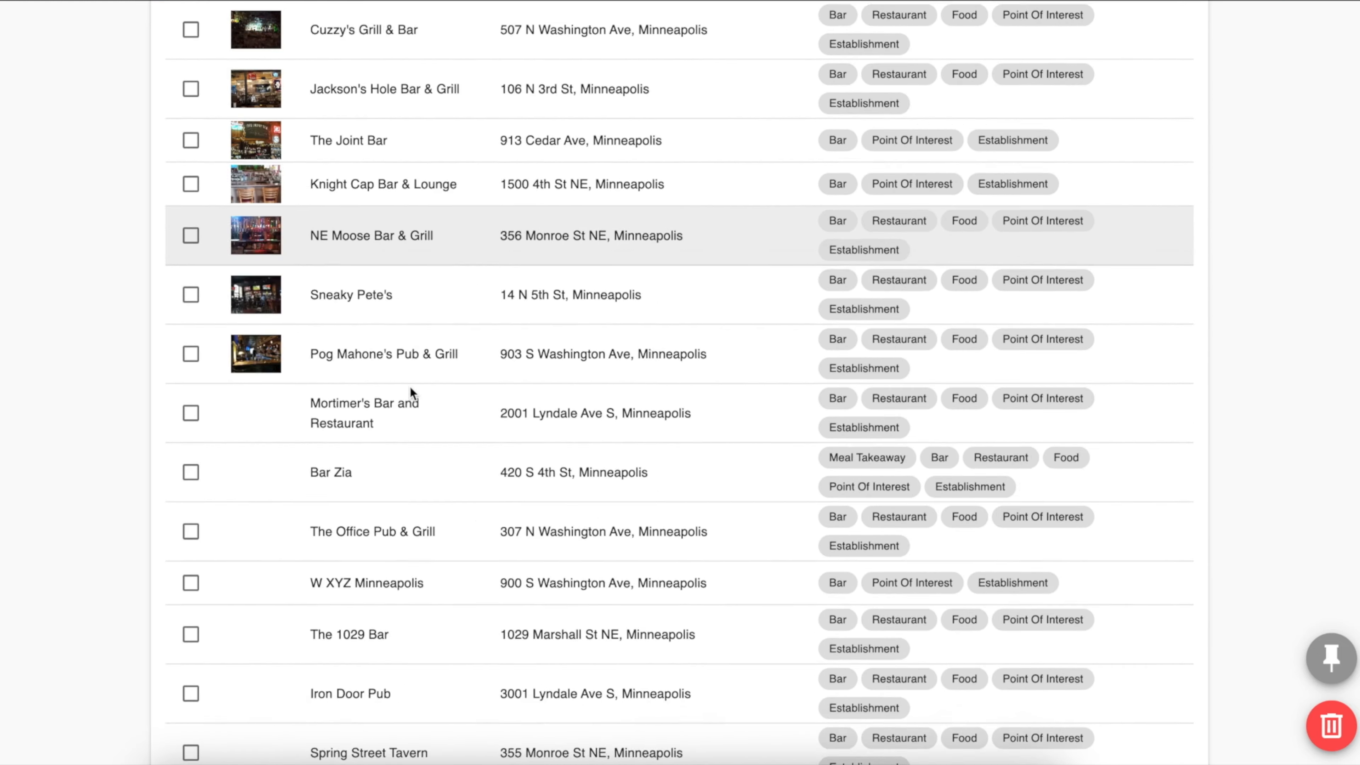
scroll(411, 387, down, 7)
scroll(409, 385, up, 20)
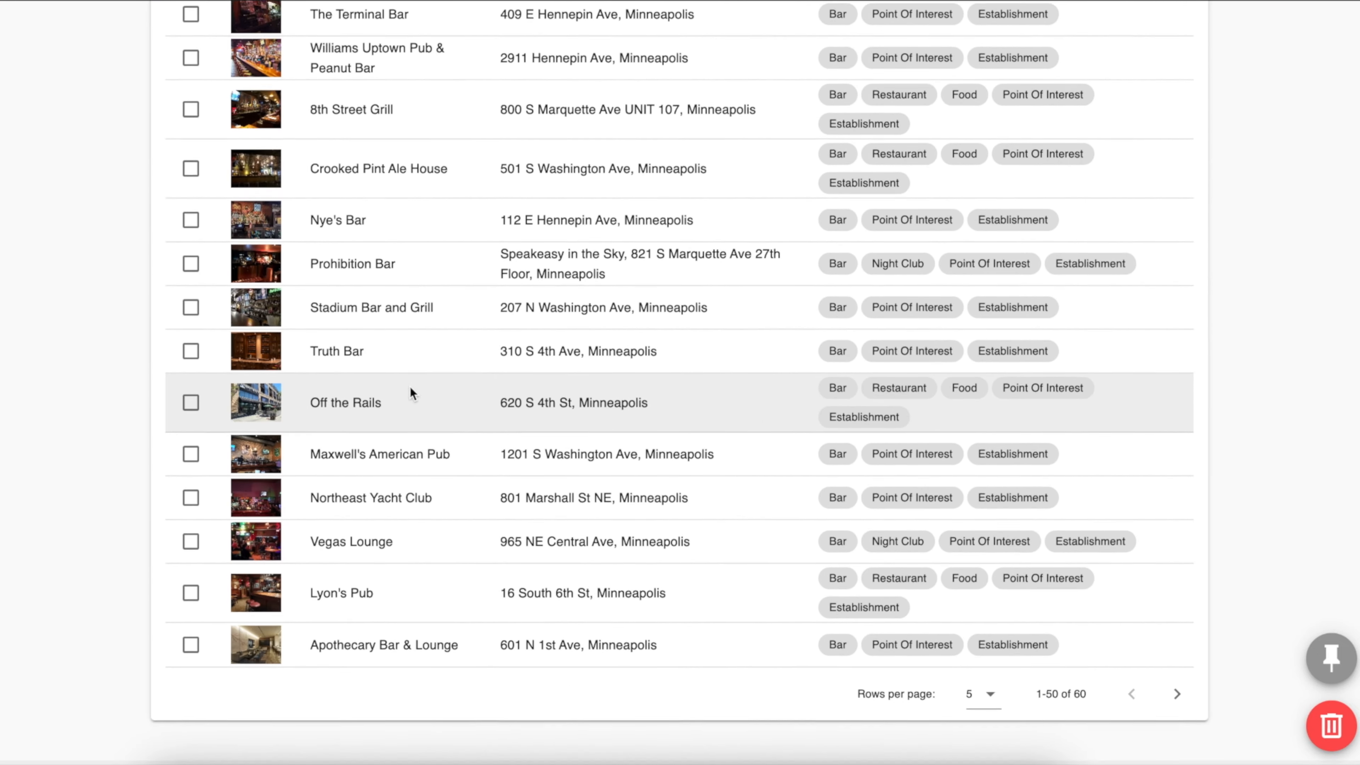
scroll(477, 405, down, 5)
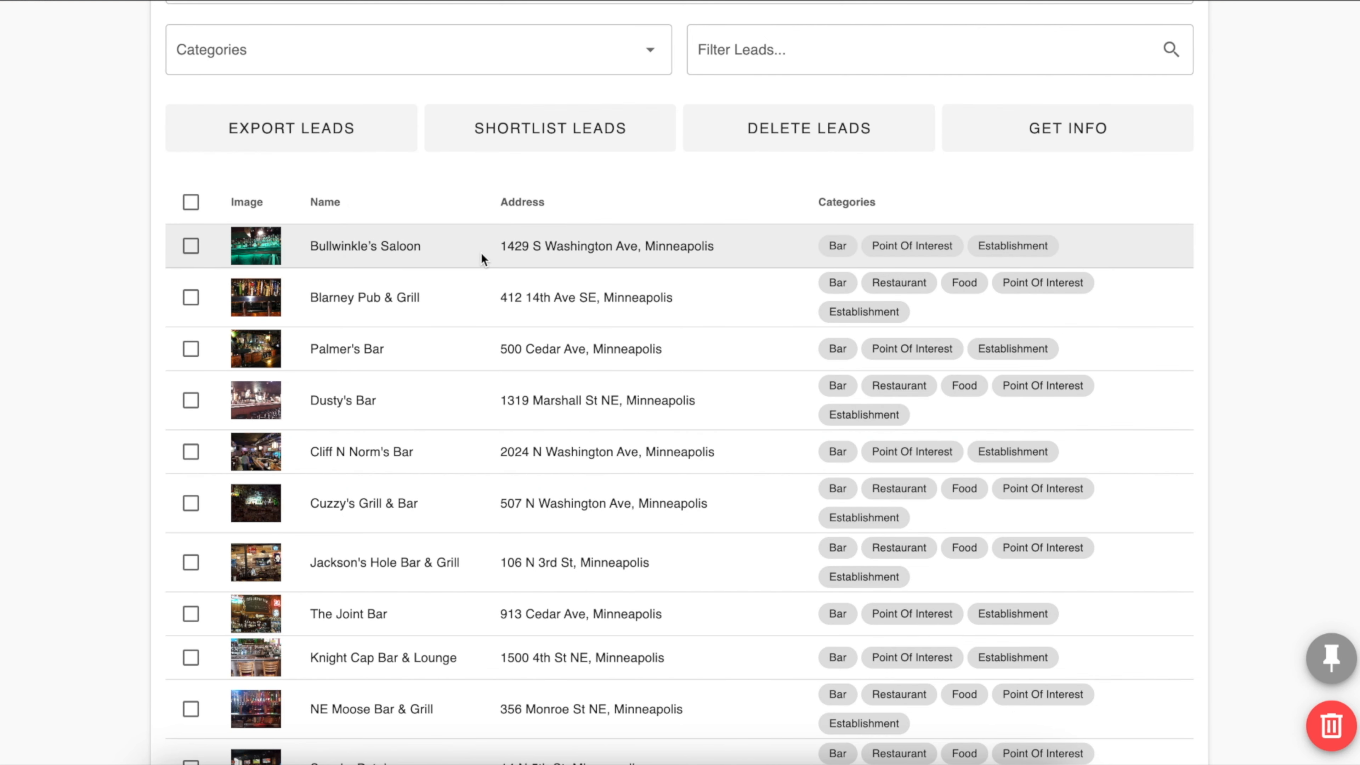
Examine which columns the leads table can show, from ID and Image through Facebook, About and Shortlist, leaving the selection as it is
scroll(516, 366, up, 3)
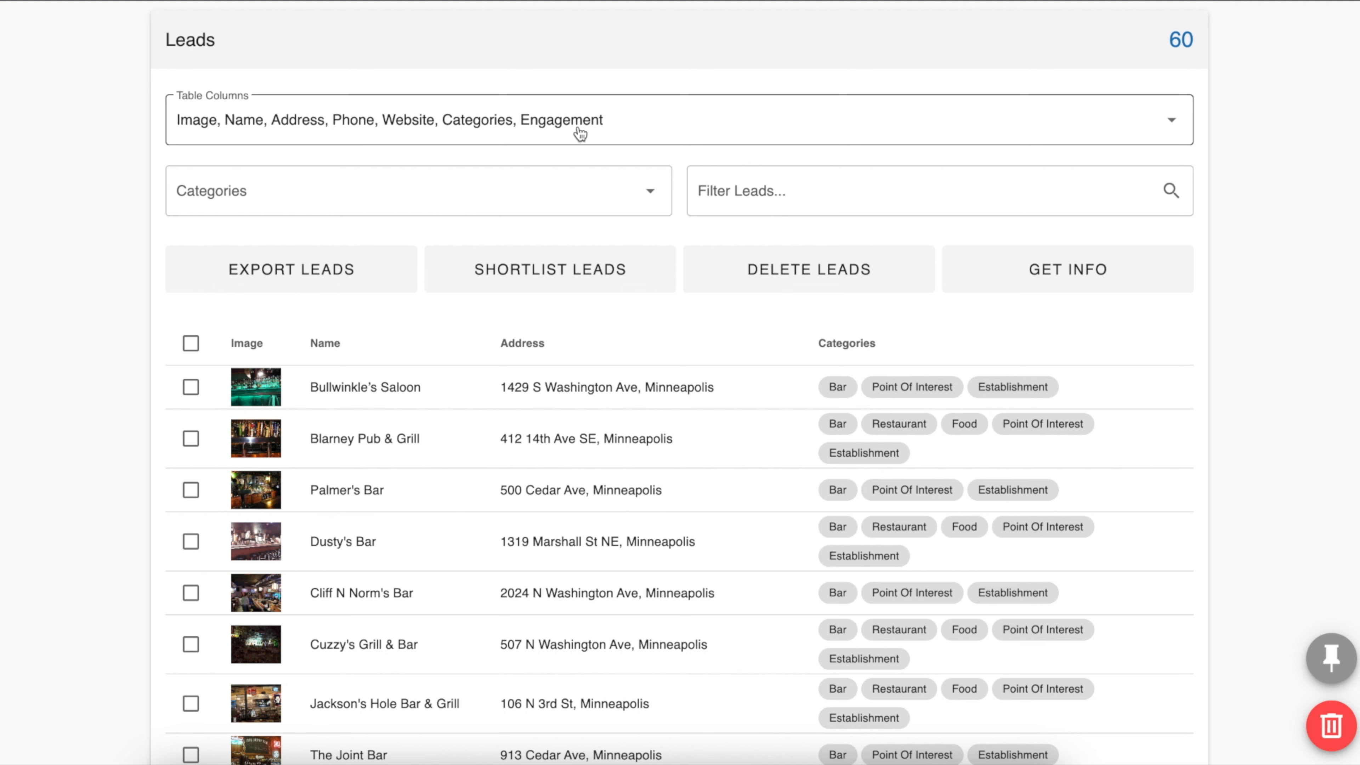
click(1172, 123)
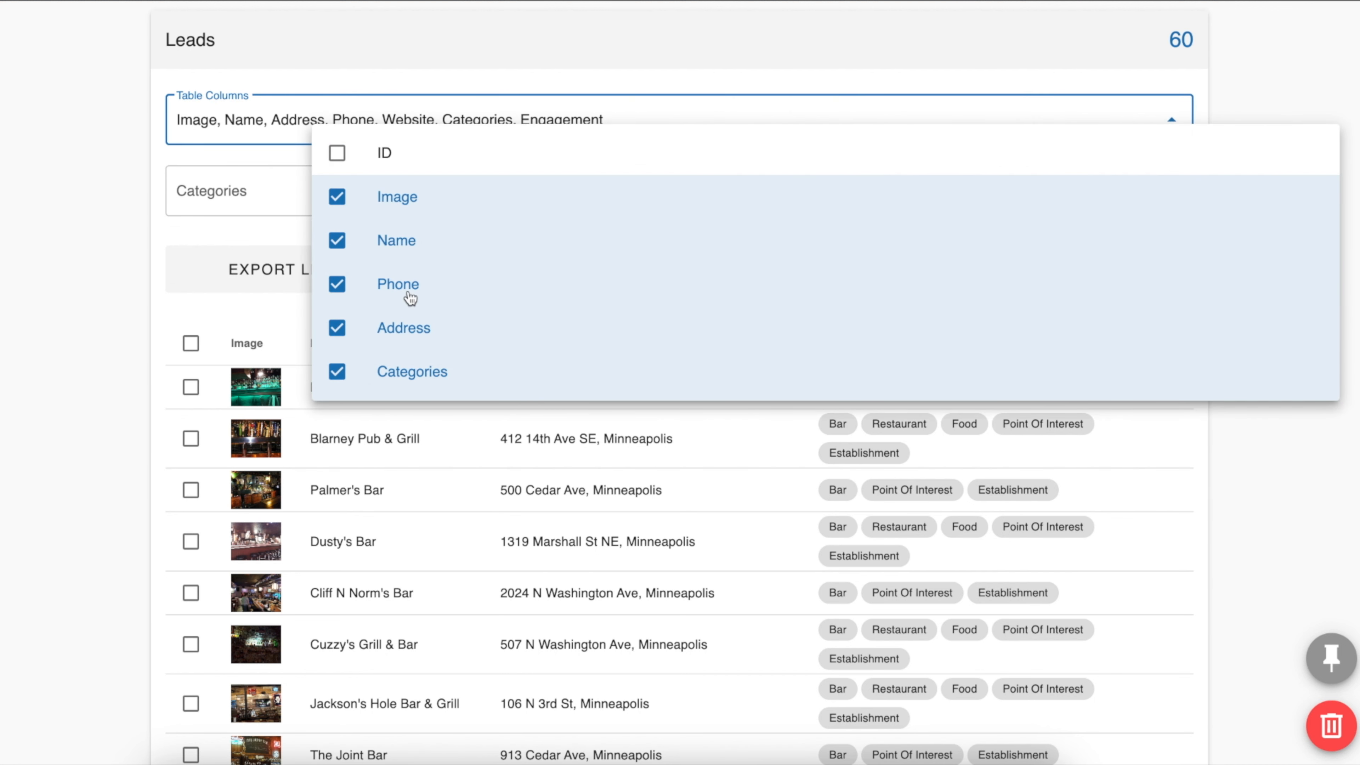
scroll(410, 296, down, 3)
scroll(410, 296, down, 3)
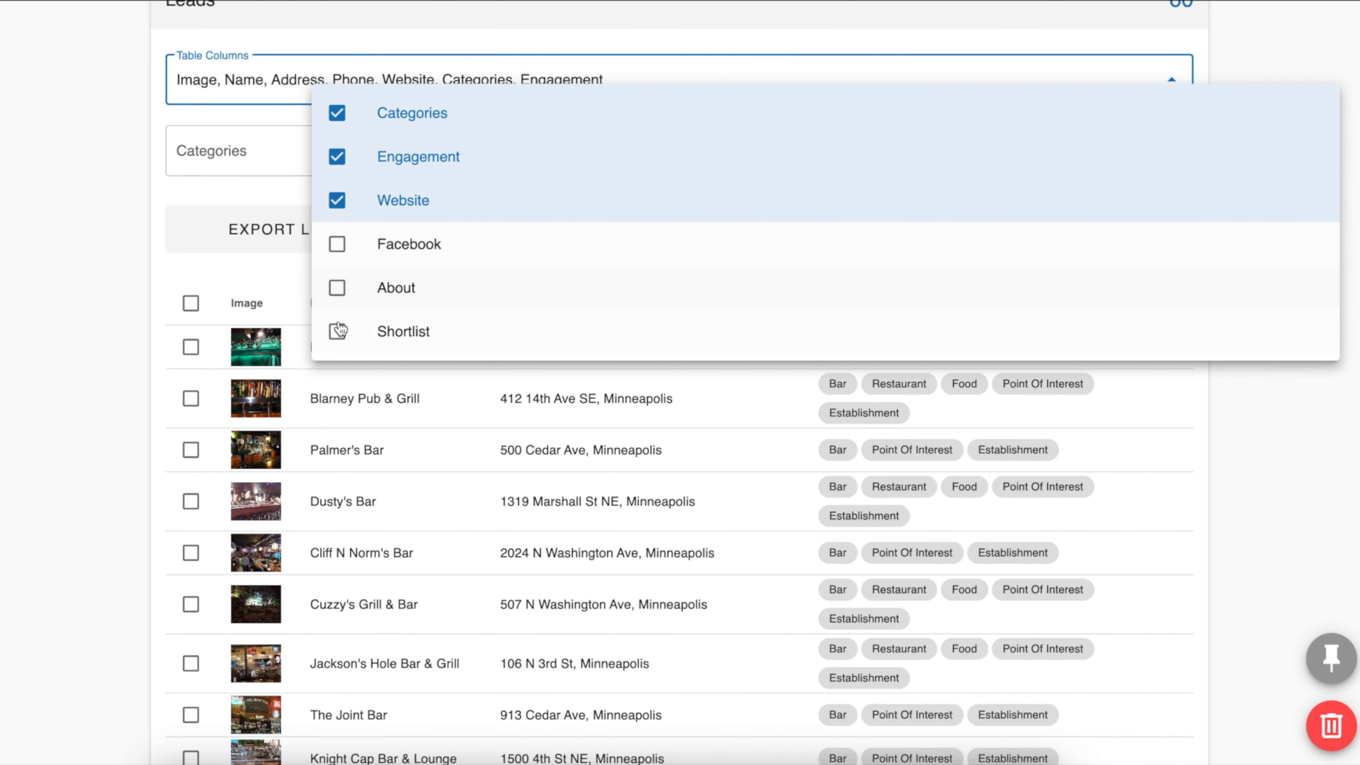
scroll(407, 286, up, 5)
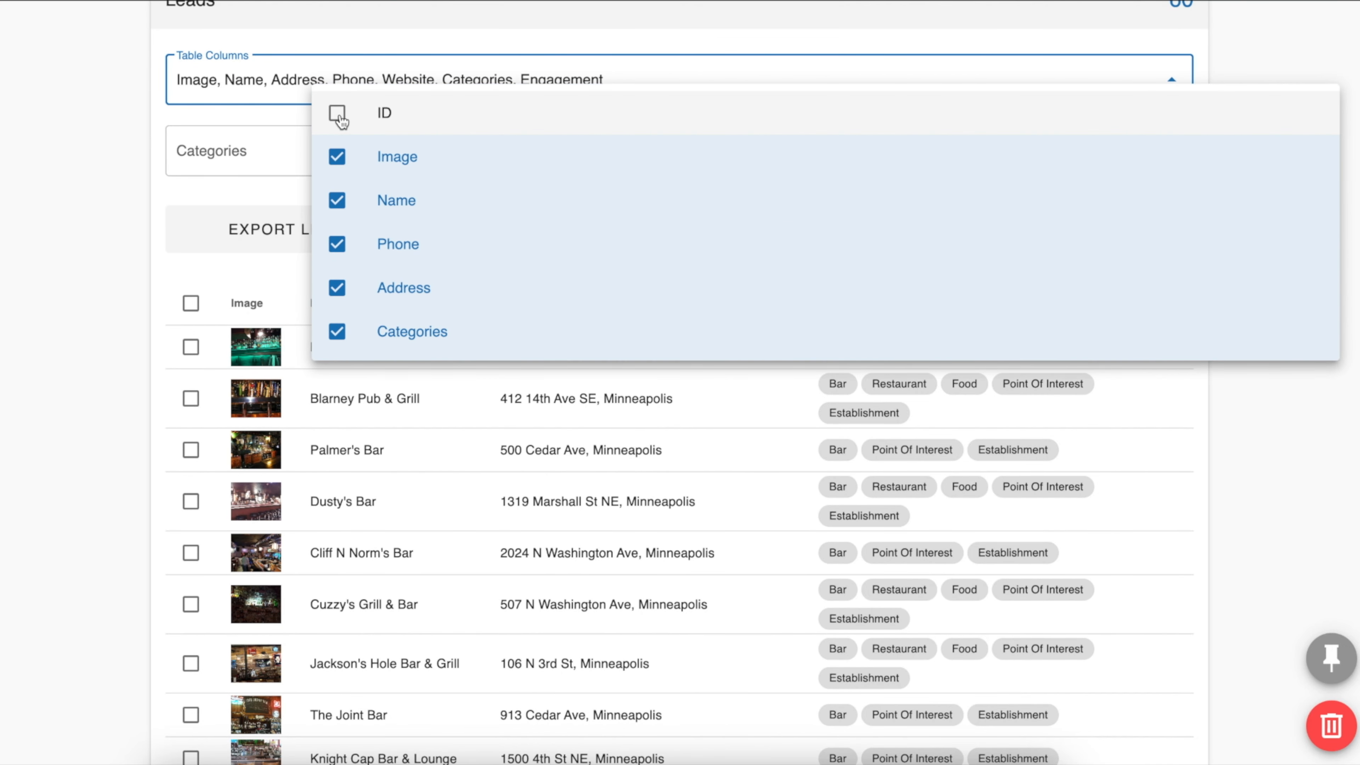
scroll(362, 265, down, 3)
scroll(365, 267, up, 1)
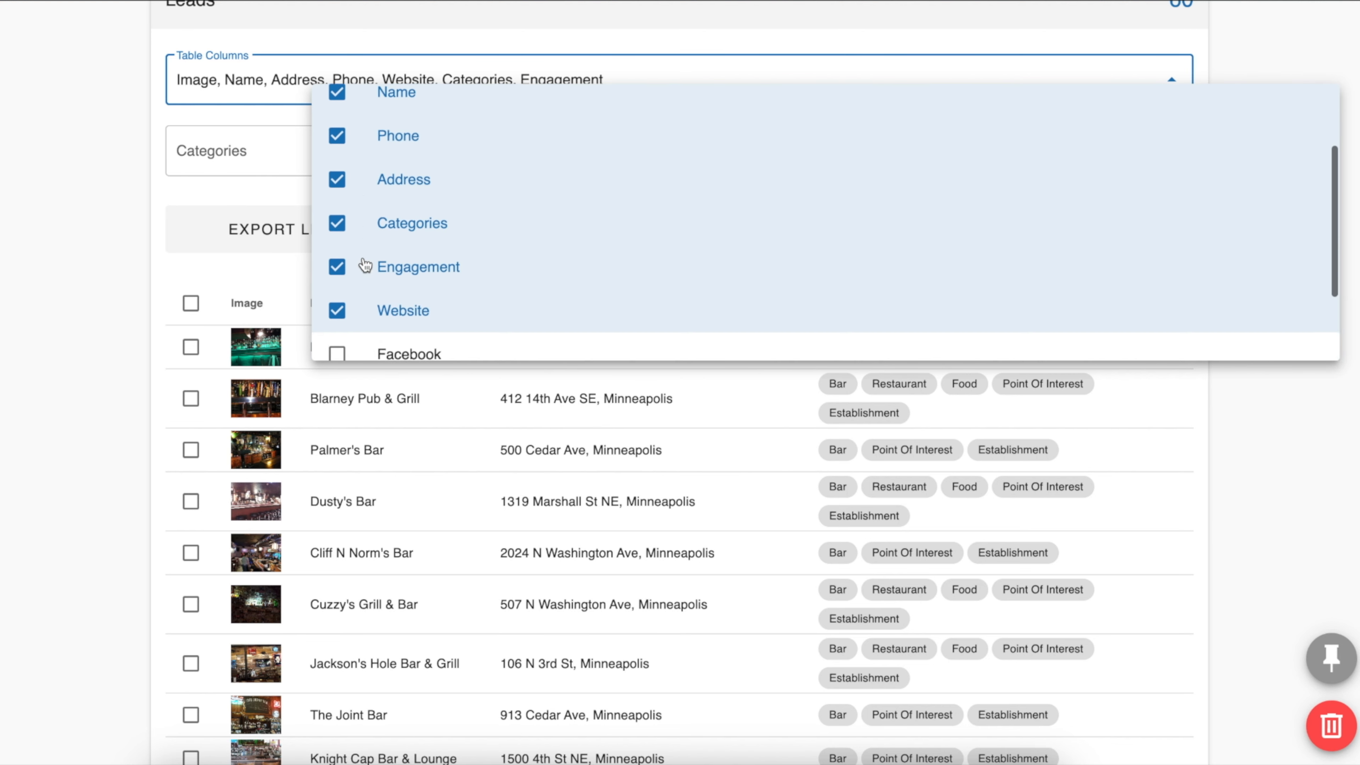
scroll(365, 267, down, 3)
scroll(375, 252, up, 5)
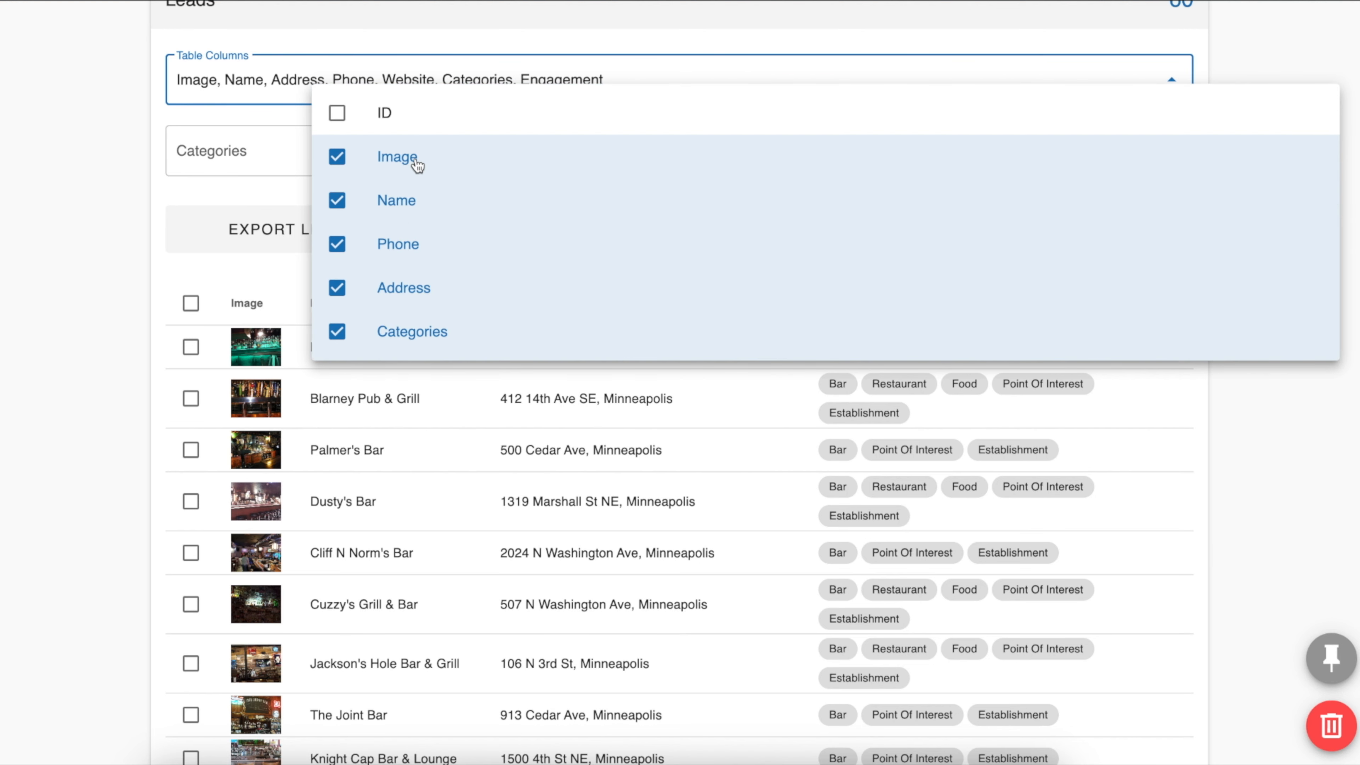
scroll(423, 161, down, 1)
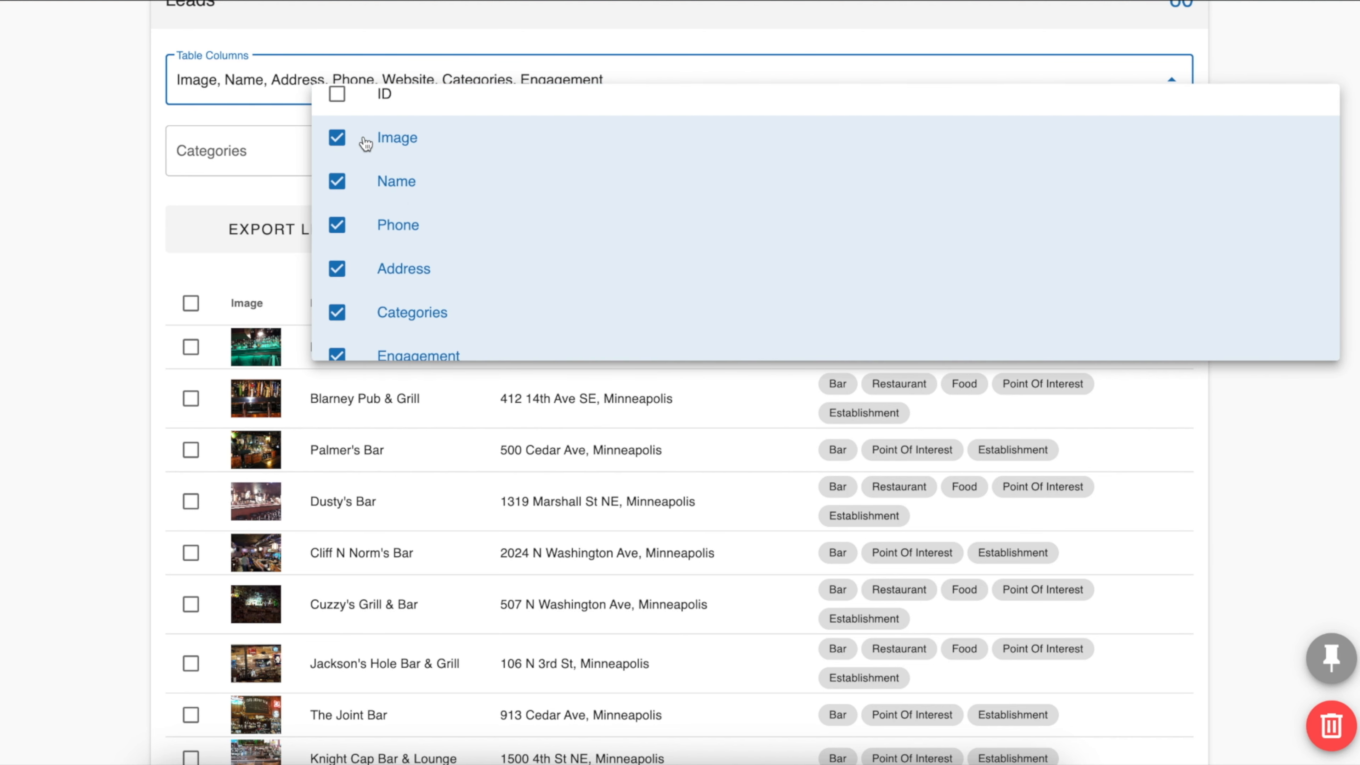
scroll(370, 187, down, 1)
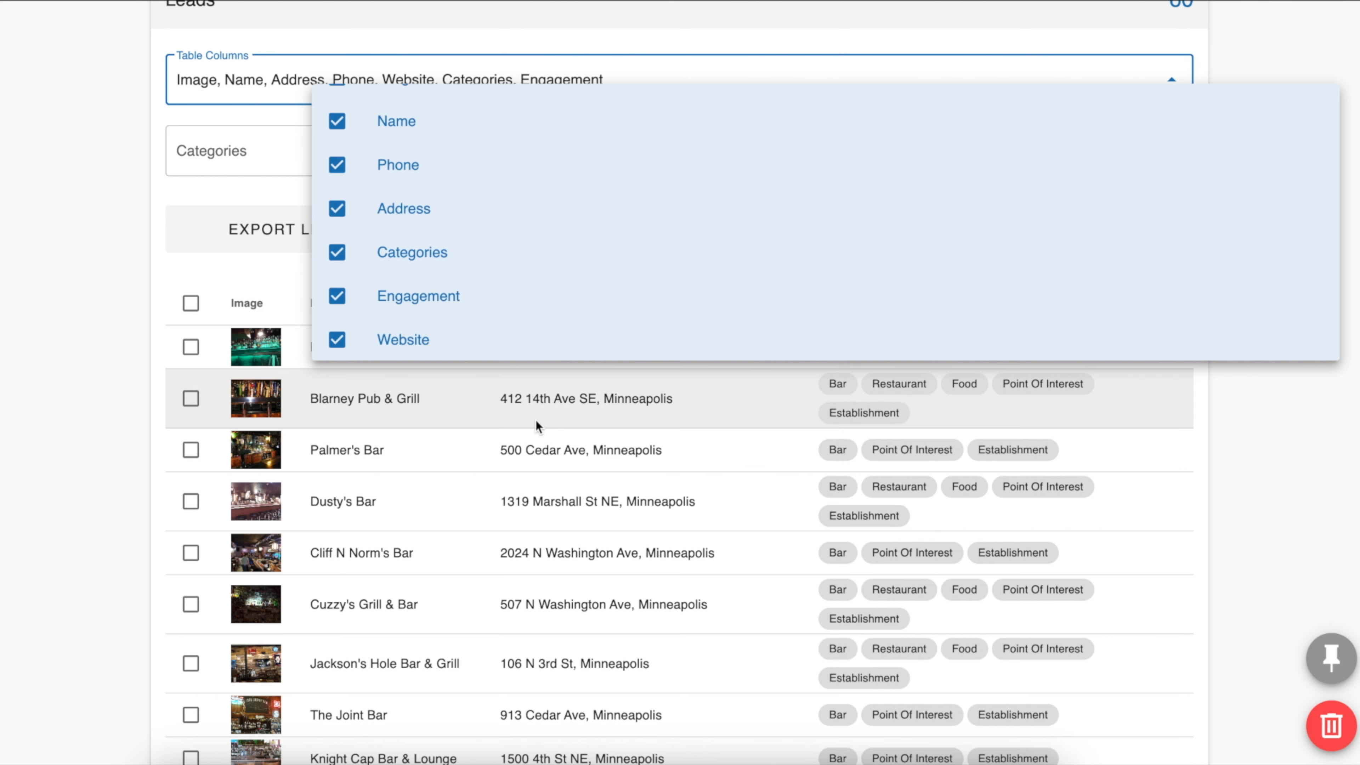
click(83, 415)
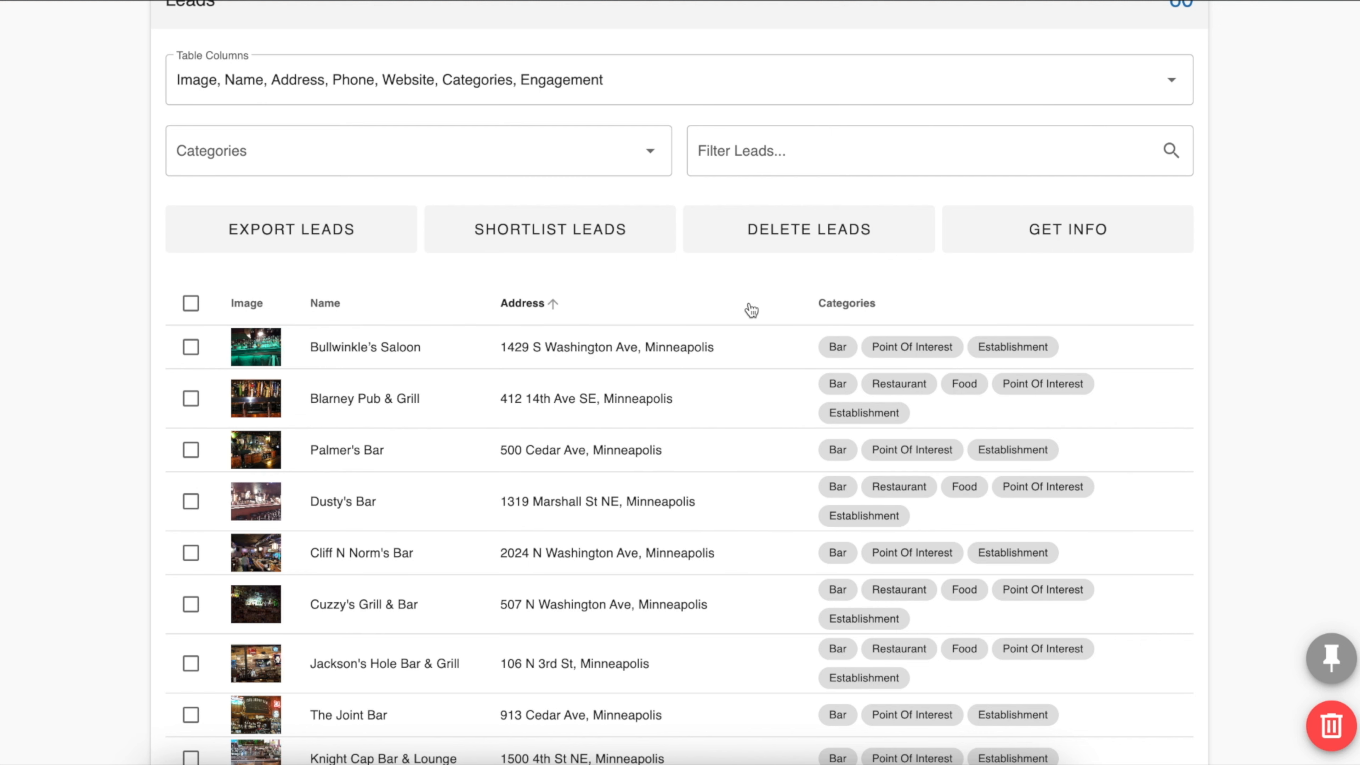
Export the leads to a CSV file and, in Excel, fit the Name column's width to its contents
click(291, 230)
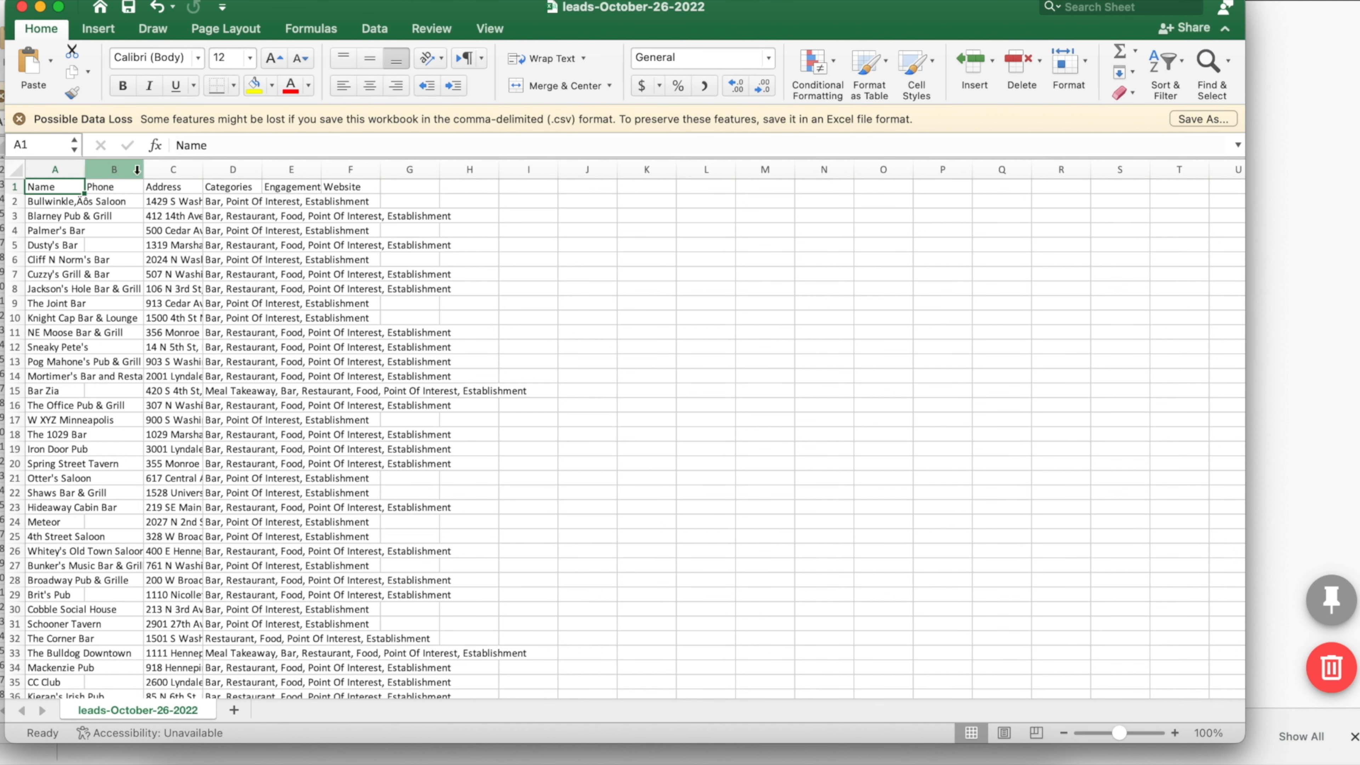
drag(137, 180, 118, 177)
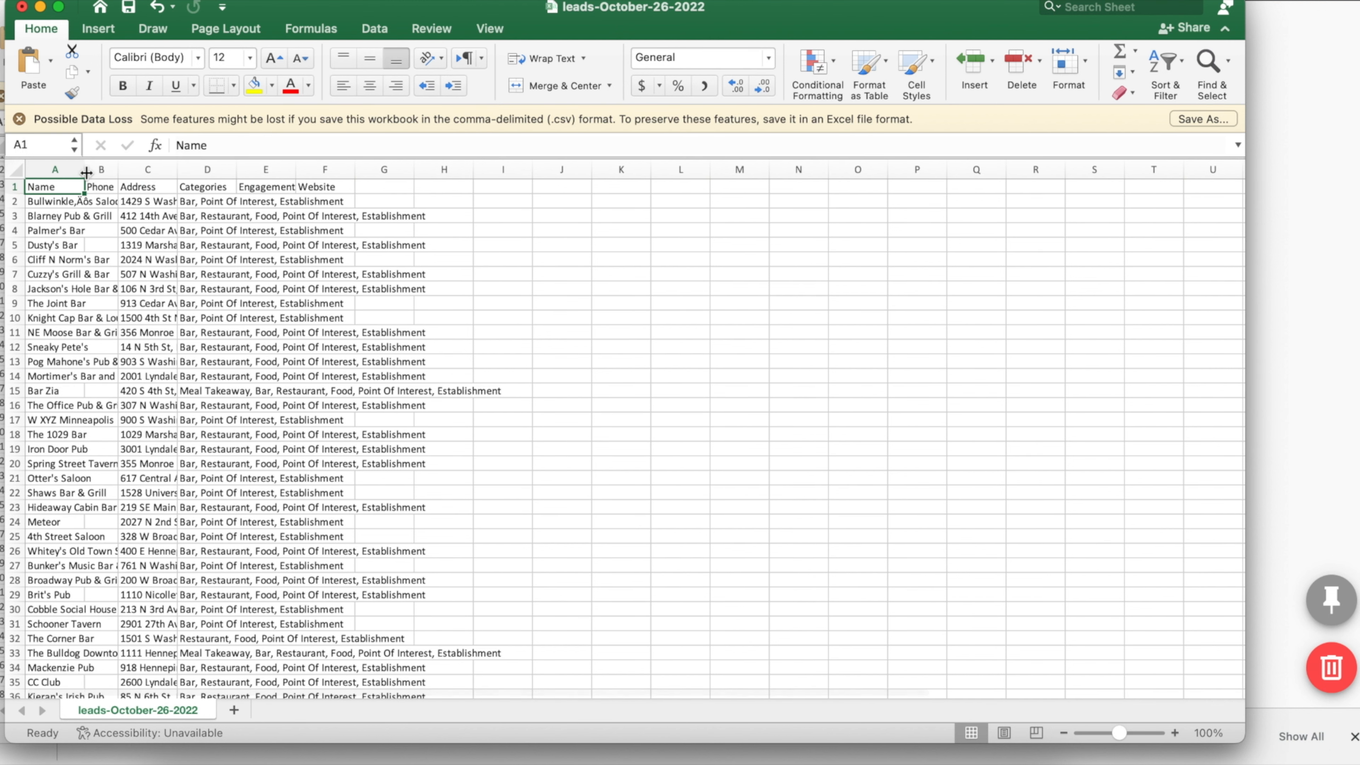
double_click(86, 173)
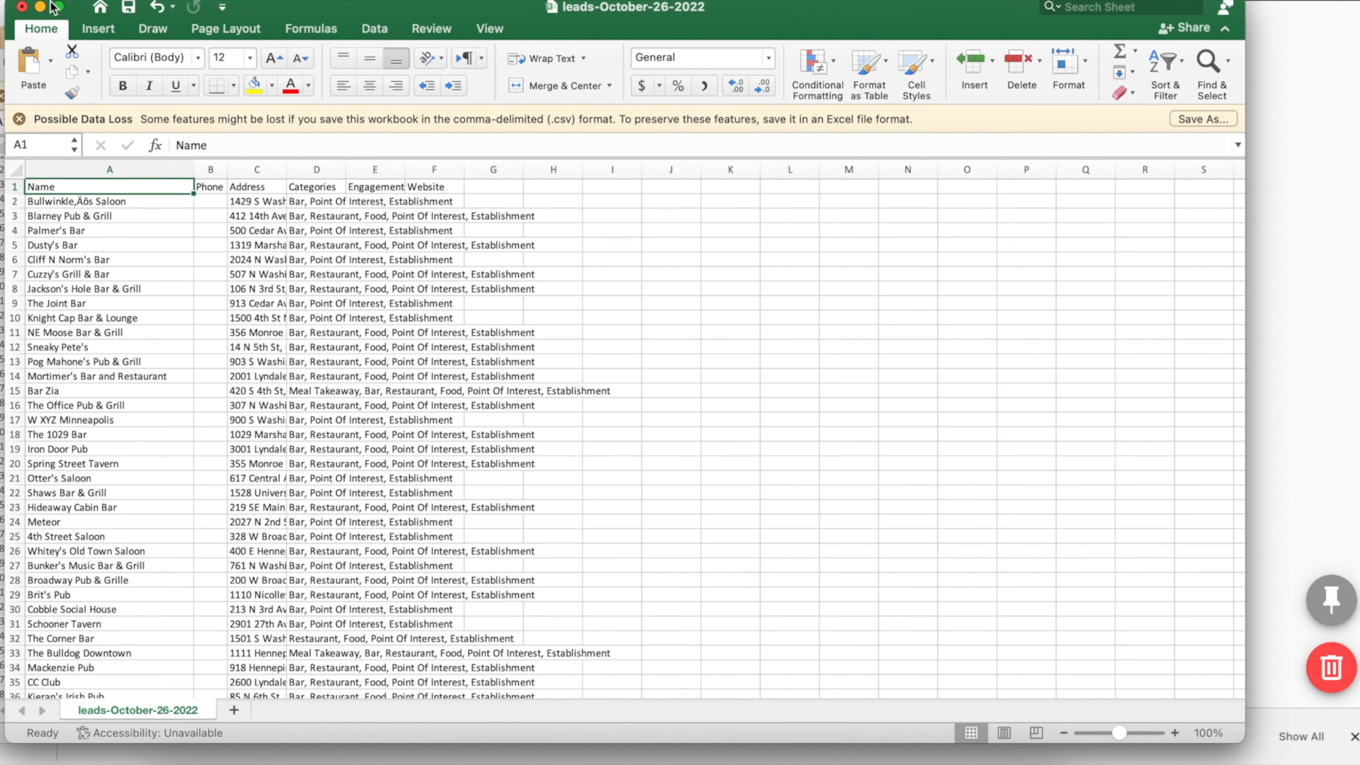
Close the exported CSV in Excel without saving the changes and return to the leads page in the browser
click(22, 7)
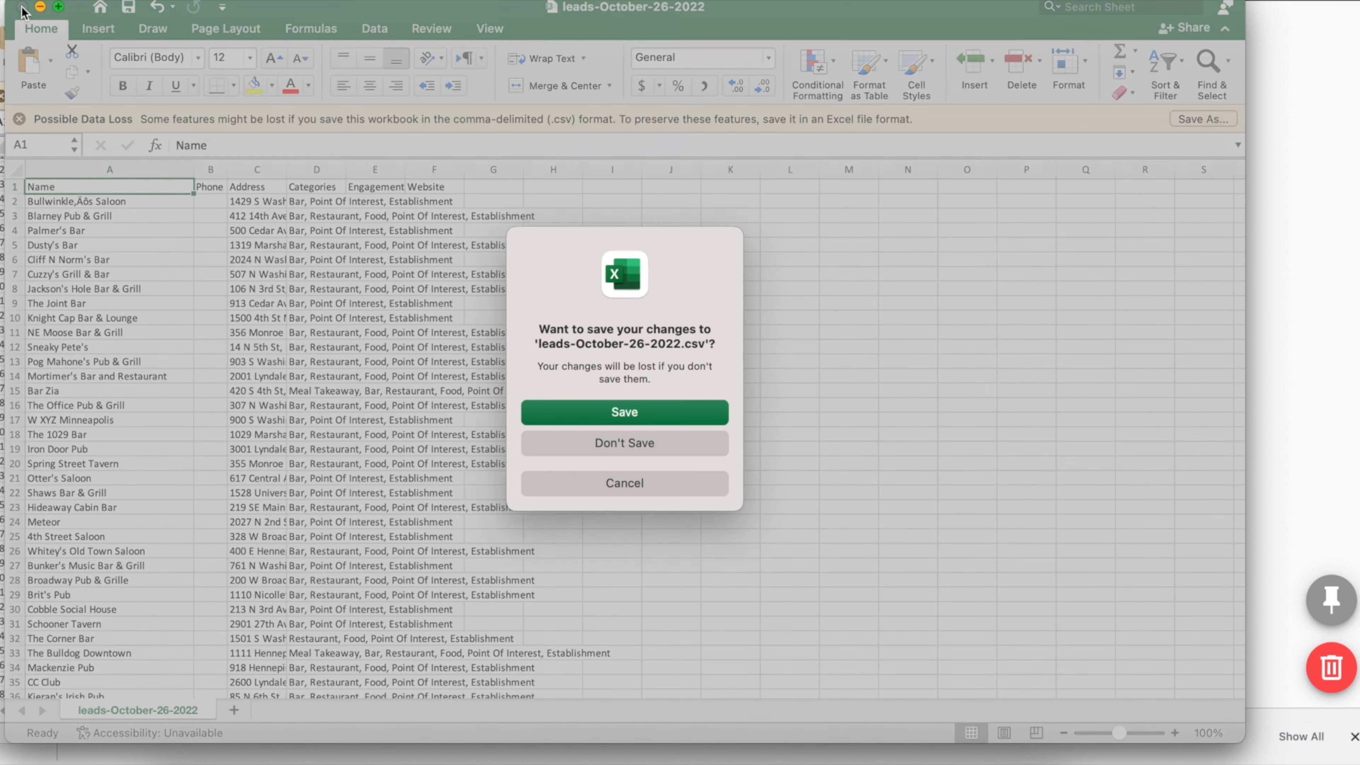
click(625, 443)
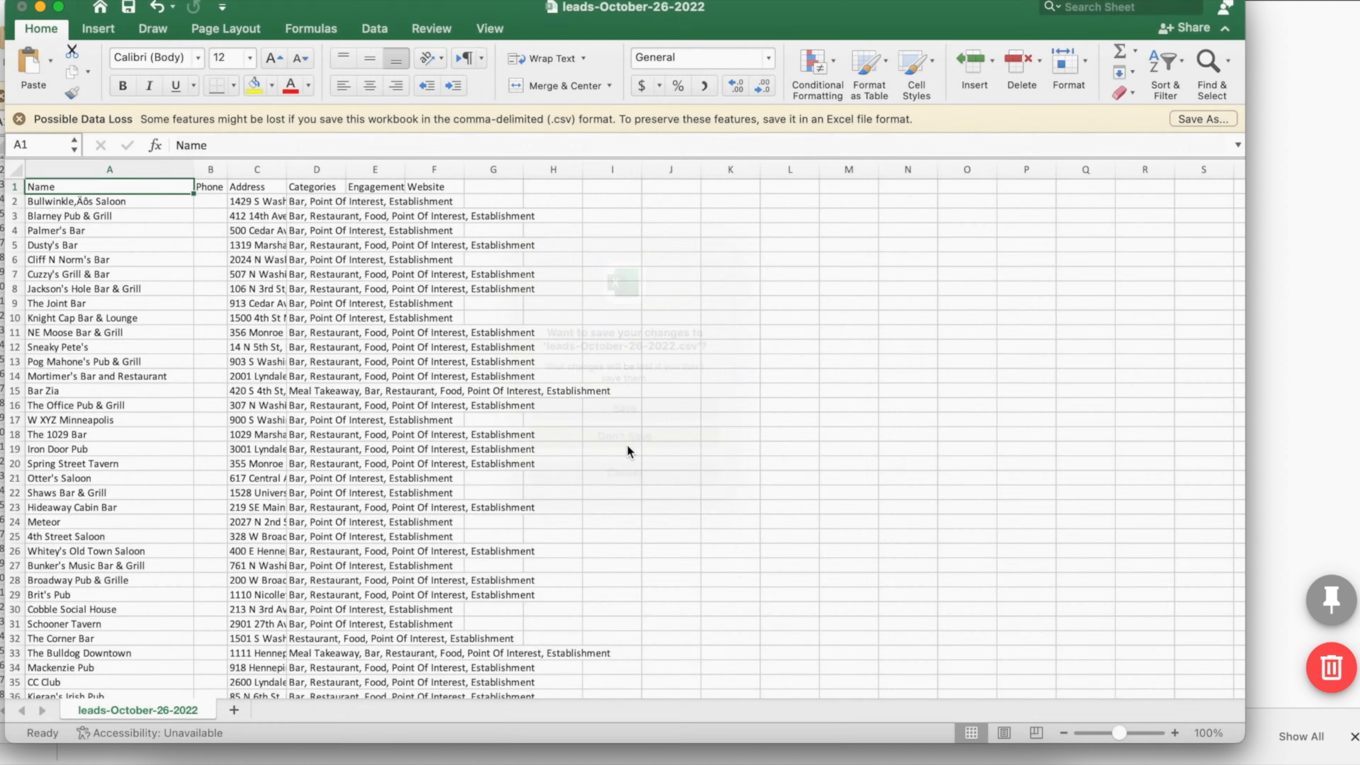
click(1269, 345)
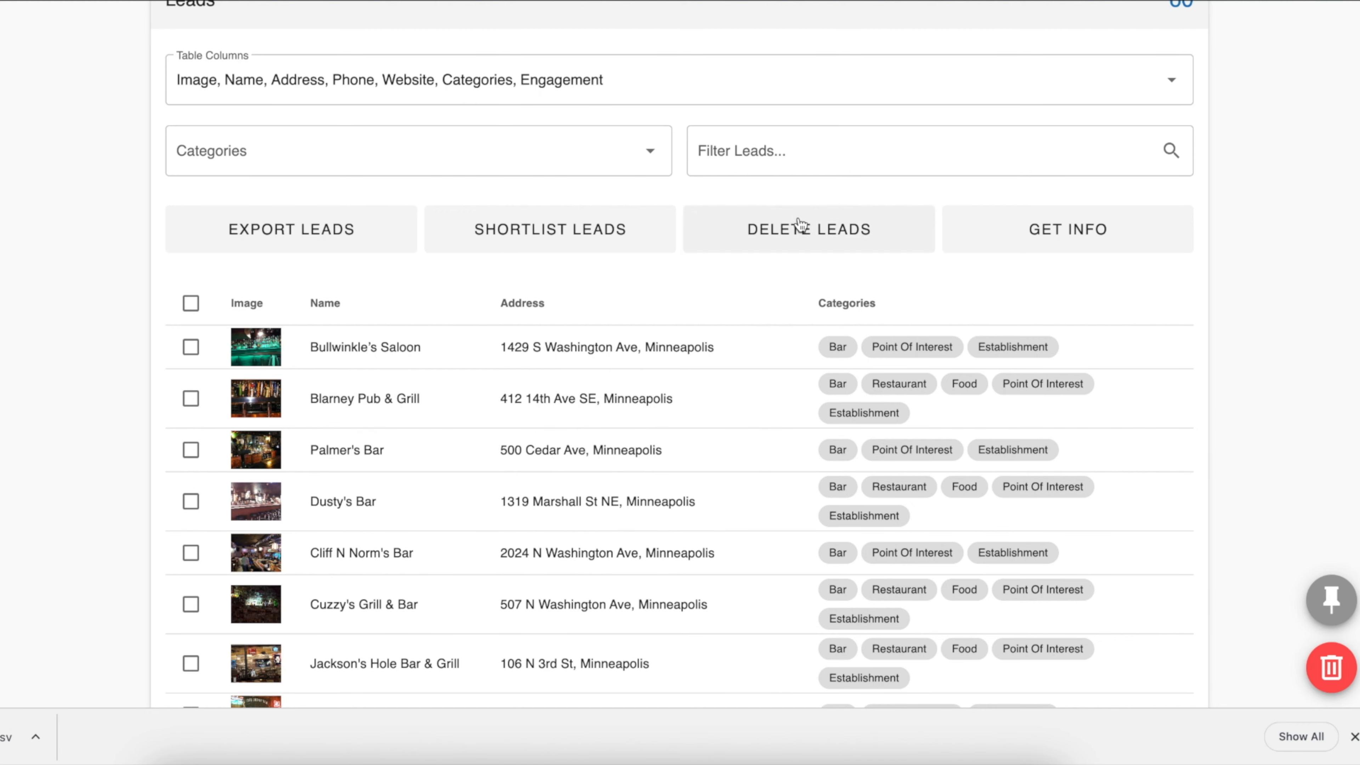
Start fetching the detailed info for all found leads and dismiss the browser's download bar
click(1069, 243)
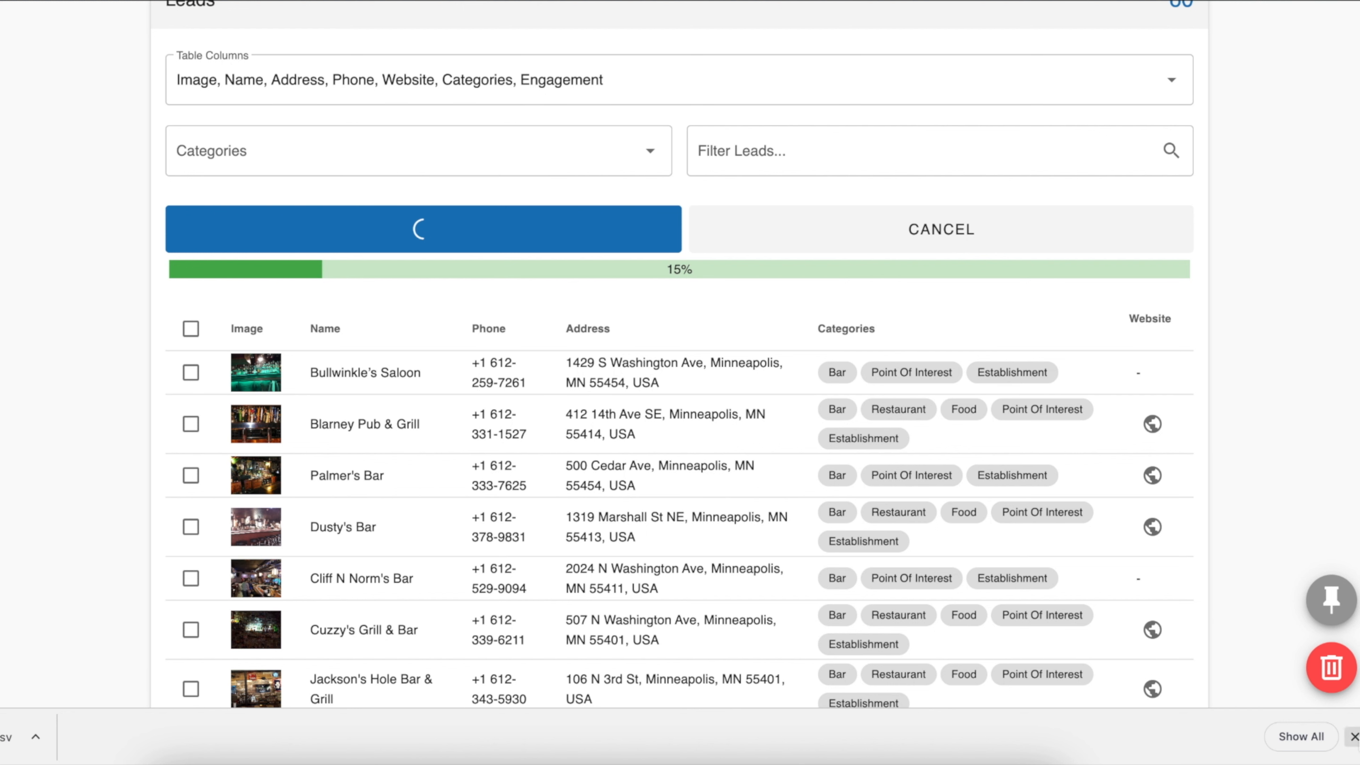
click(1354, 737)
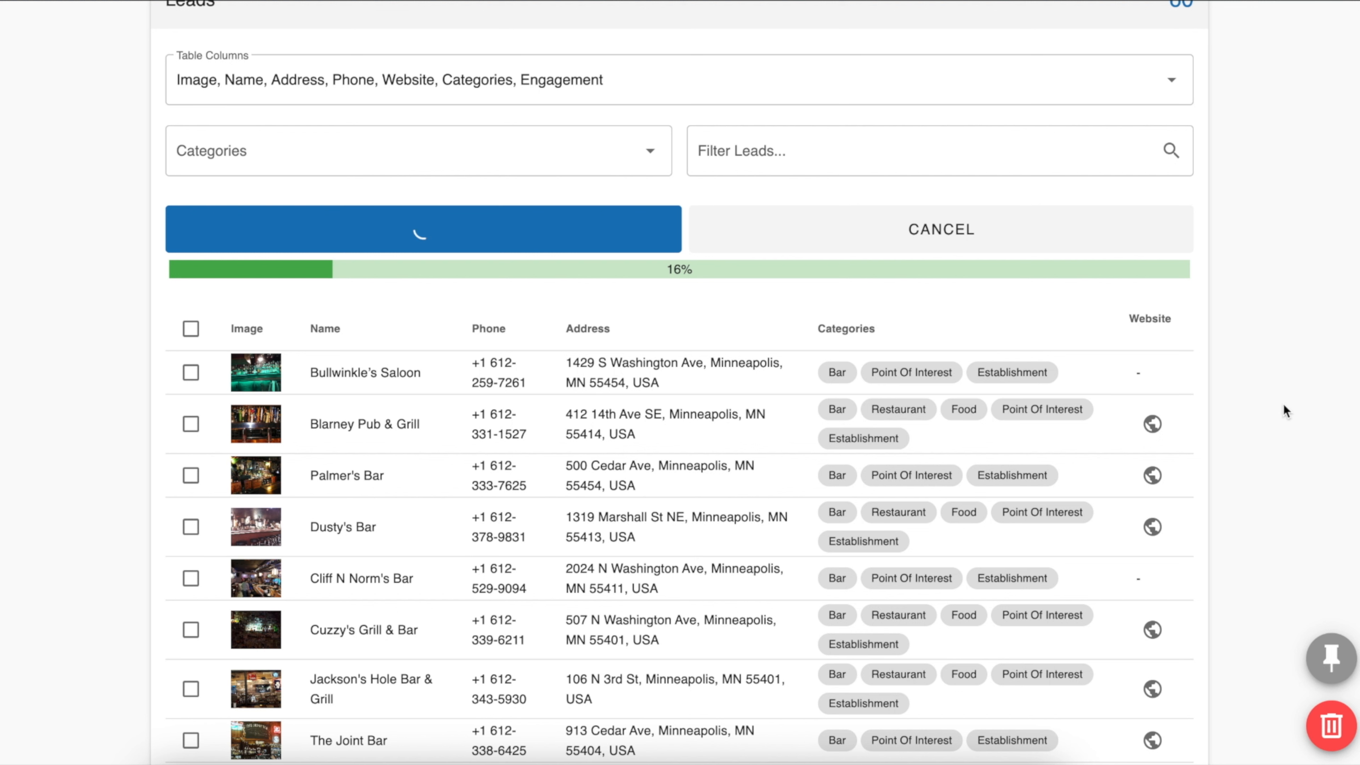
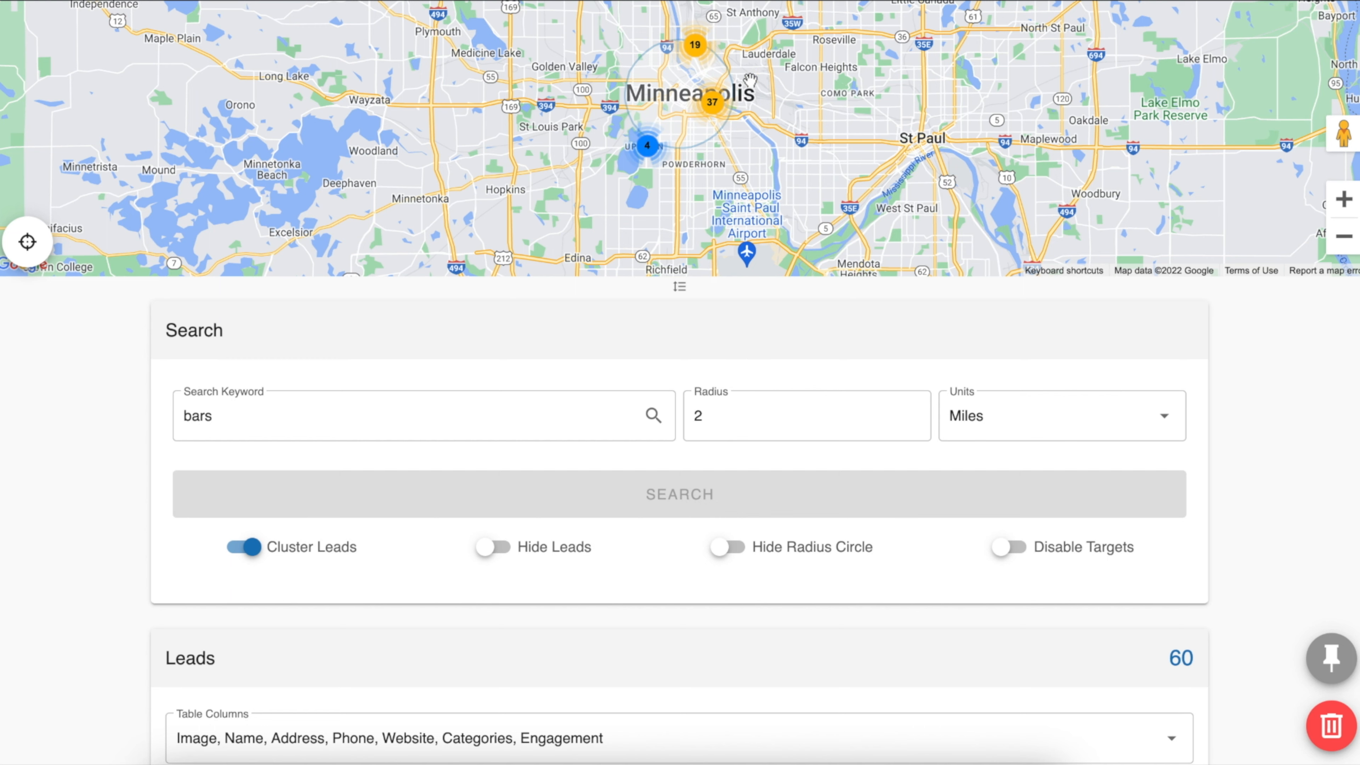
scroll(712, 371, down, 5)
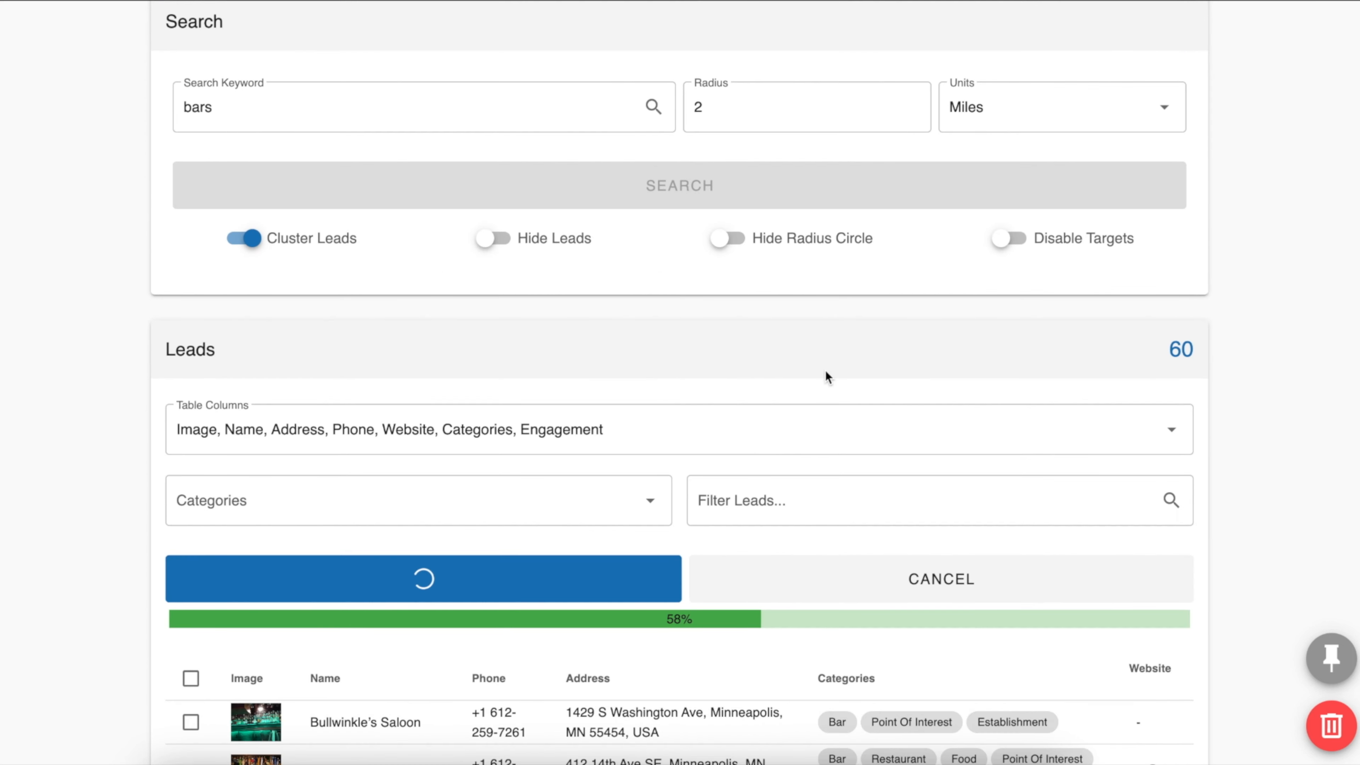
scroll(826, 371, down, 5)
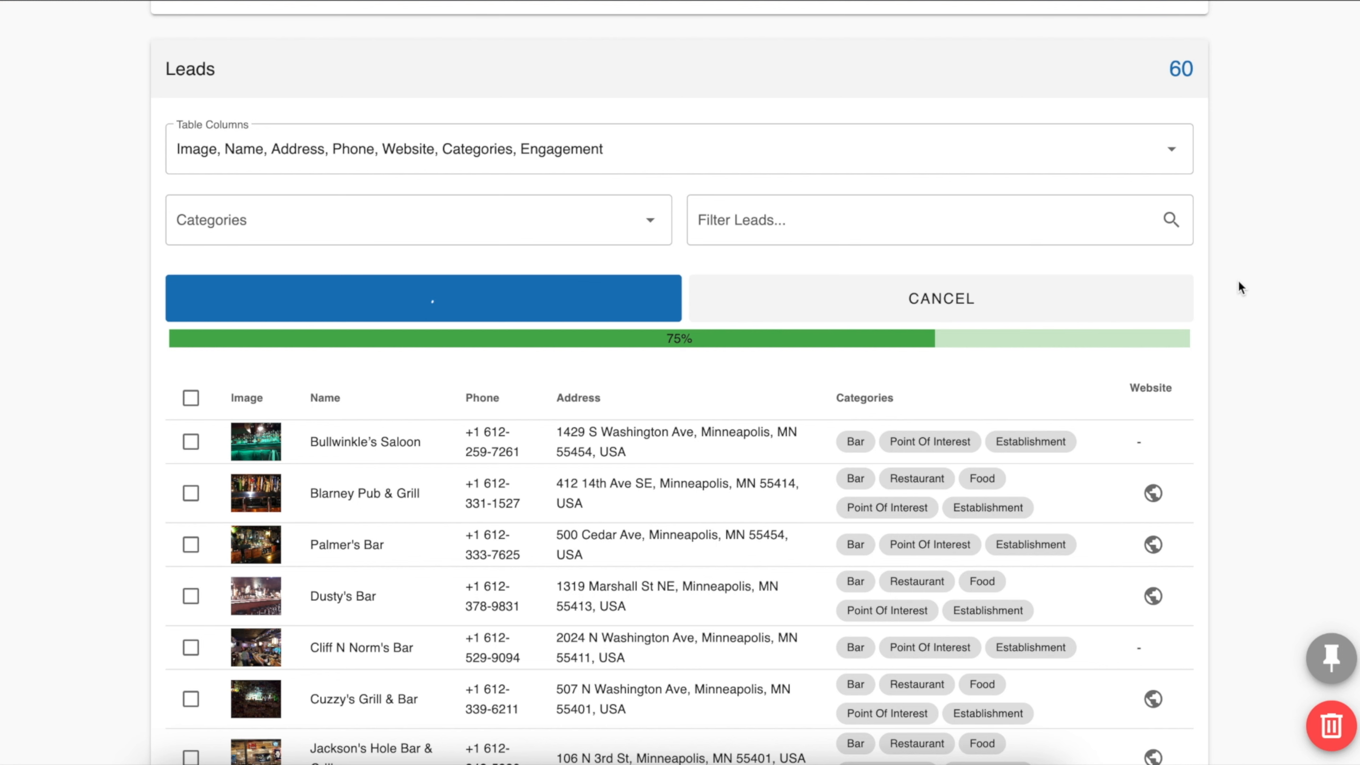
Set the leads table to show all rows per page and check the end of the list
scroll(830, 391, down, 10)
scroll(832, 385, down, 20)
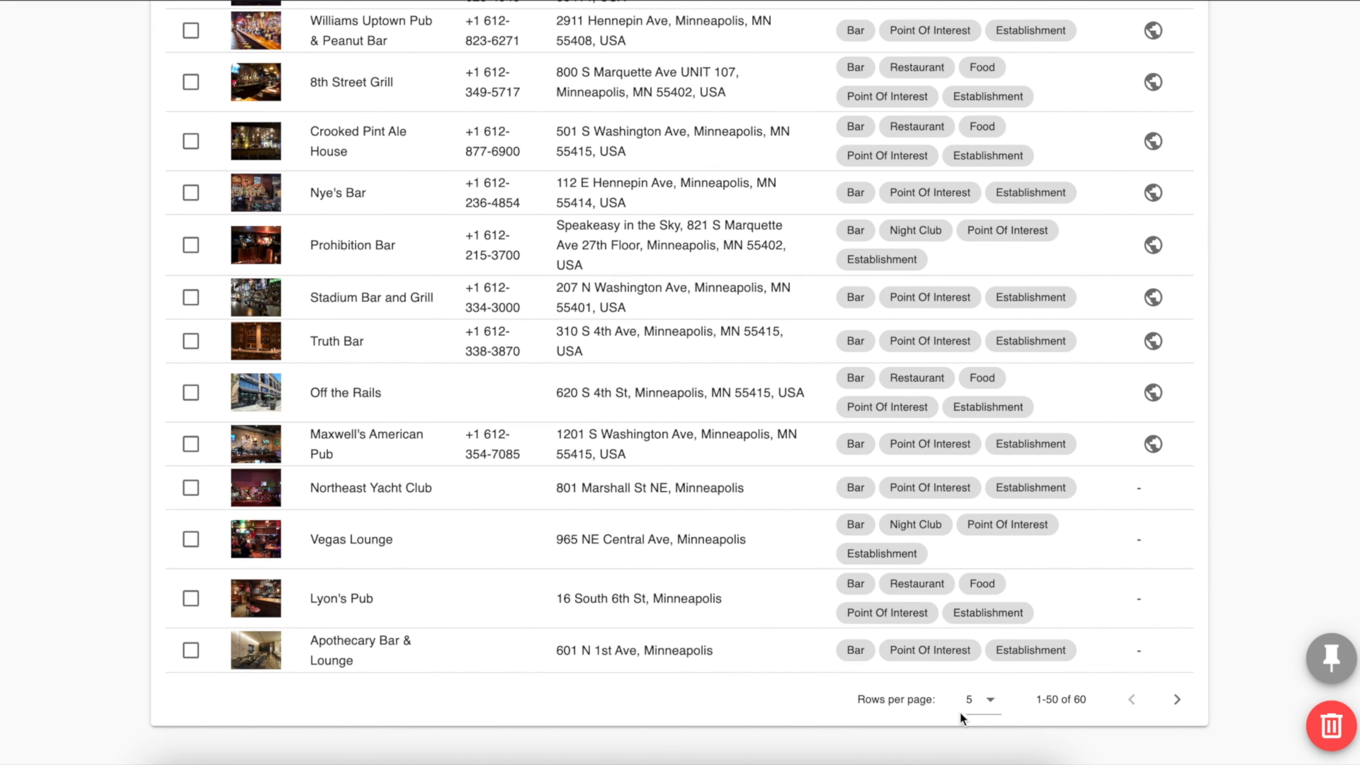
click(981, 702)
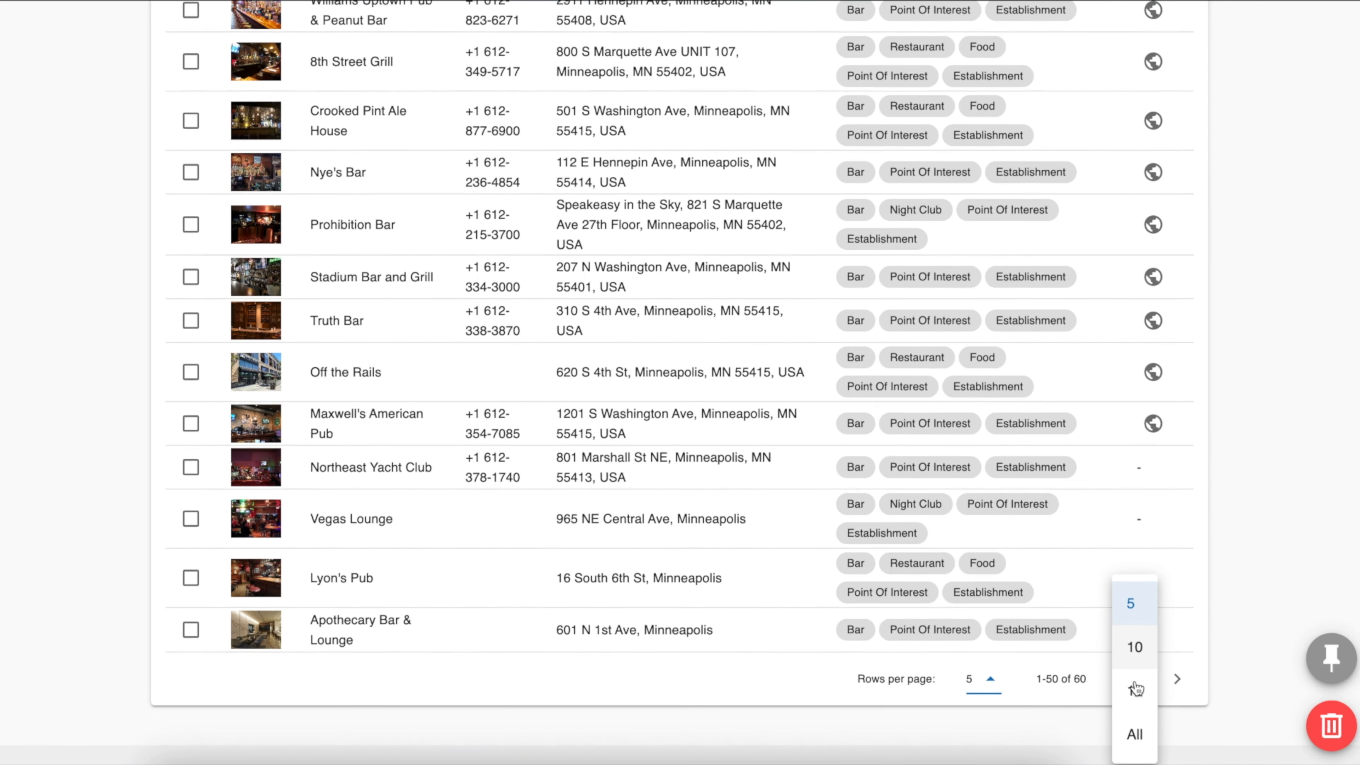
click(1134, 737)
scroll(784, 352, down, 10)
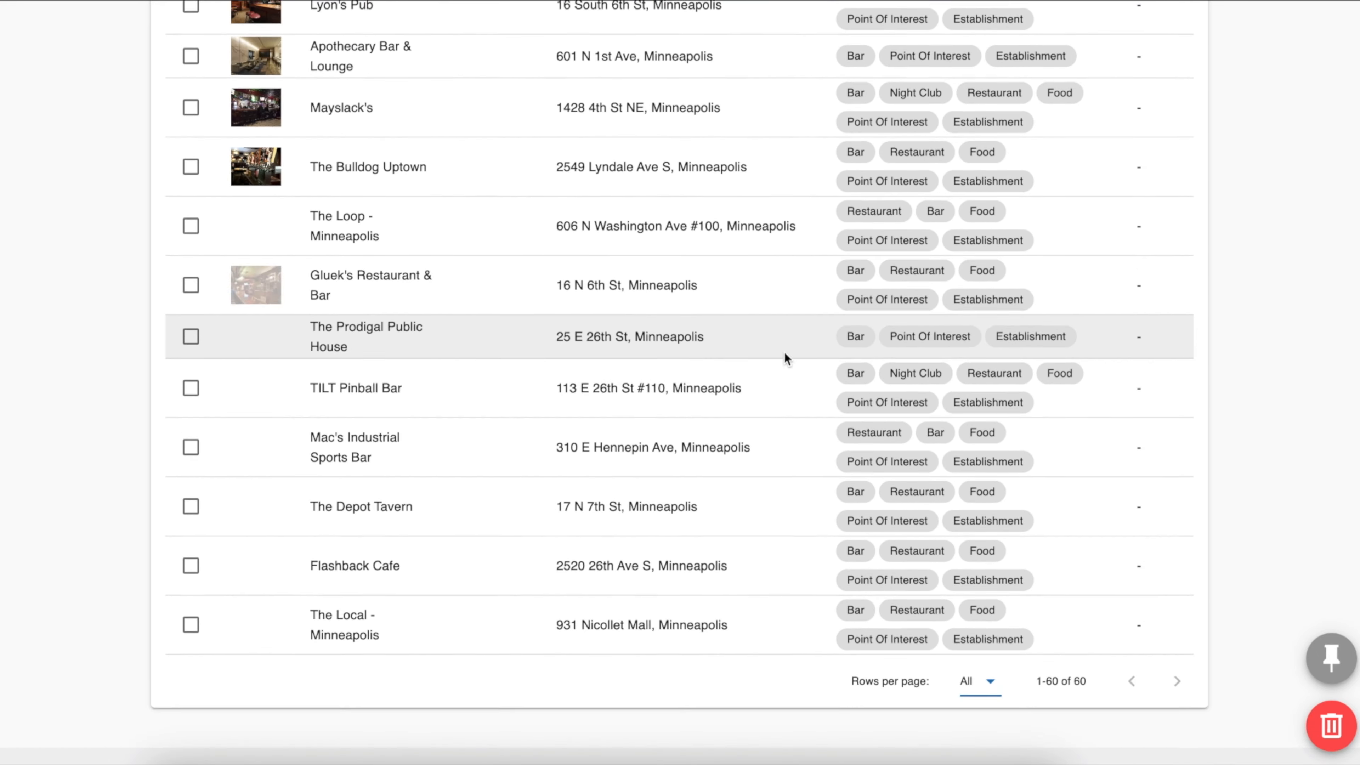
scroll(693, 295, up, 3)
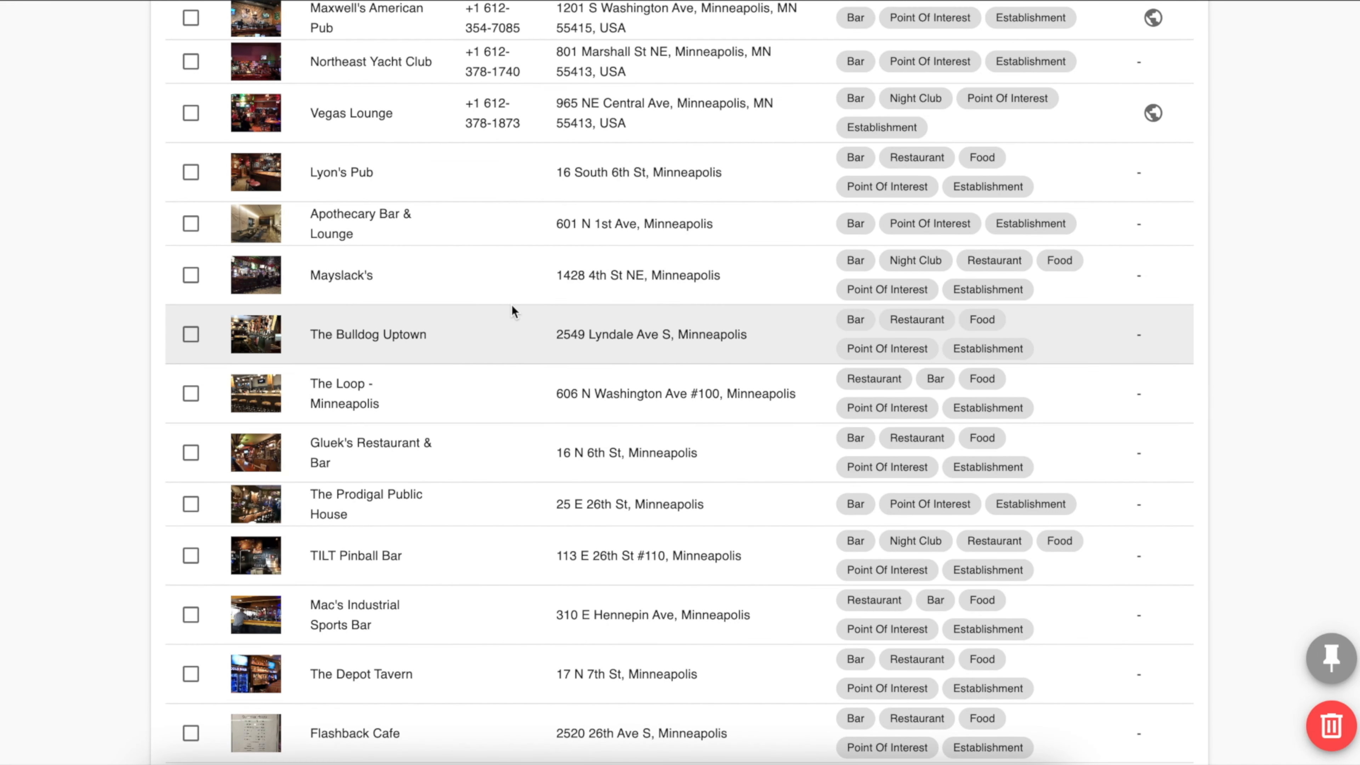
scroll(510, 305, down, 3)
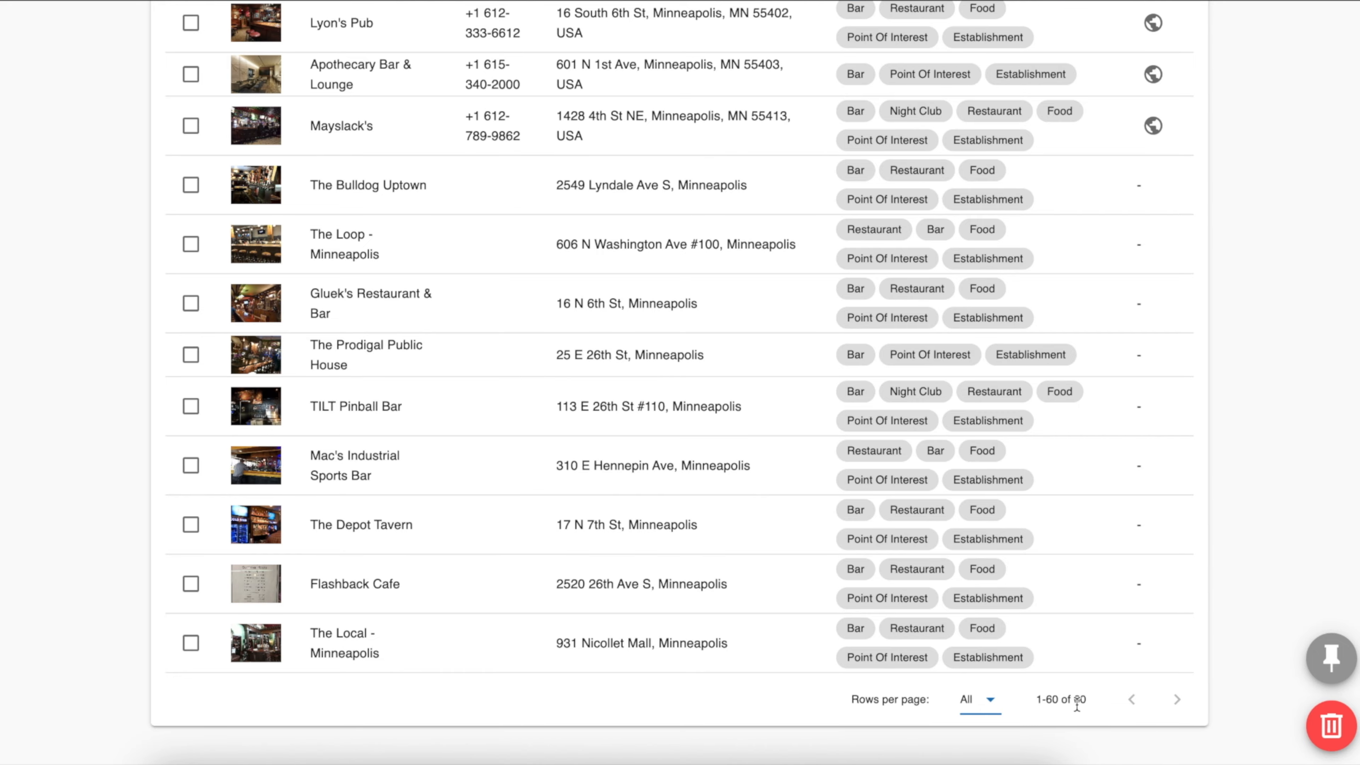
Follow the progress of the info retrieval and review the phone numbers, full addresses and website links in the leads table
scroll(1077, 704, up, 20)
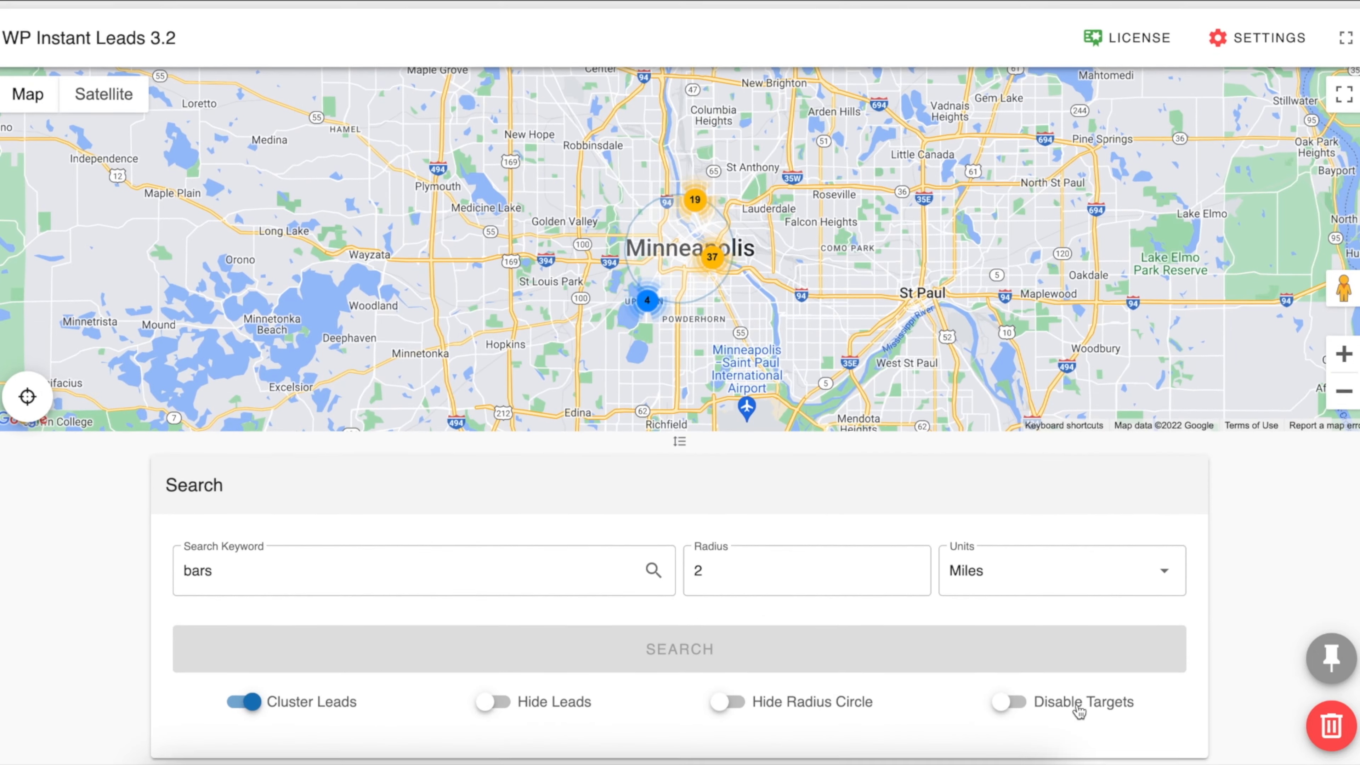
scroll(986, 574, down, 5)
scroll(1167, 486, down, 4)
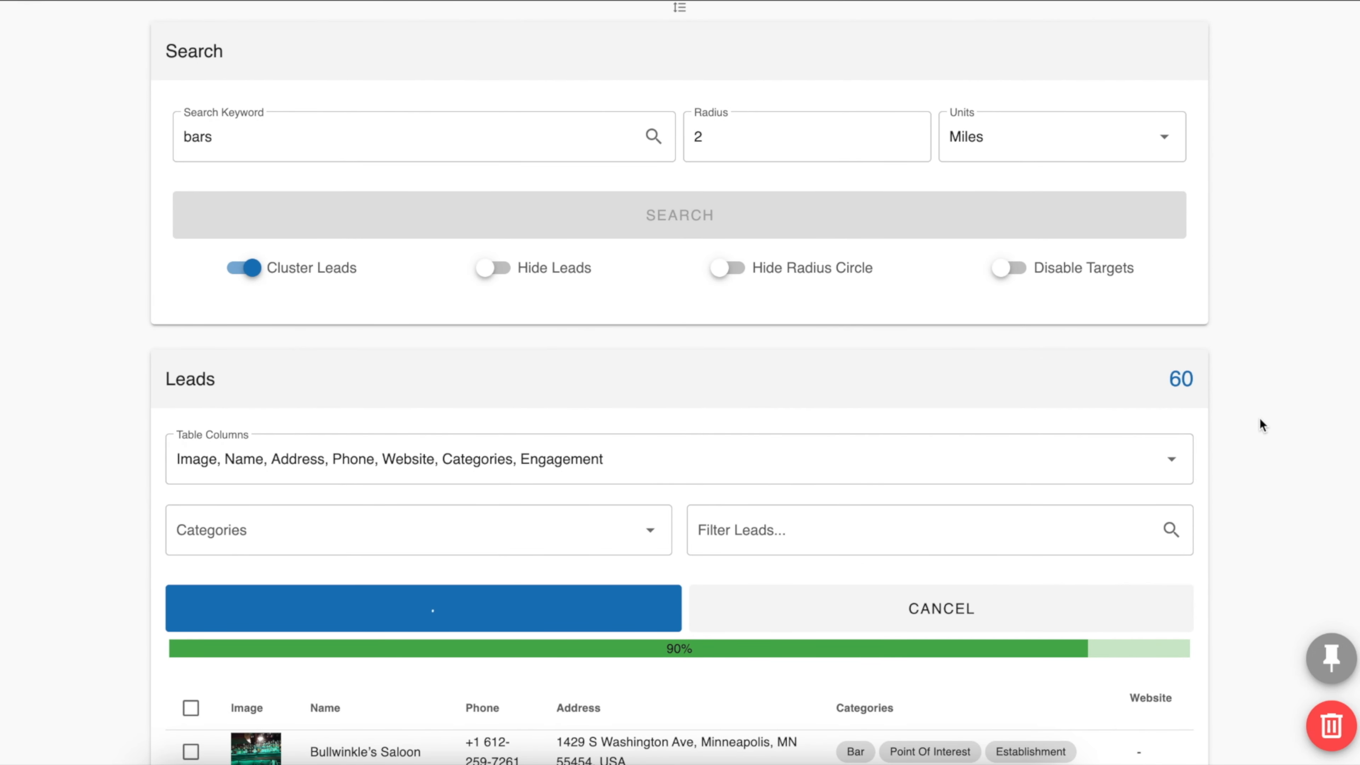
scroll(697, 383, down, 2)
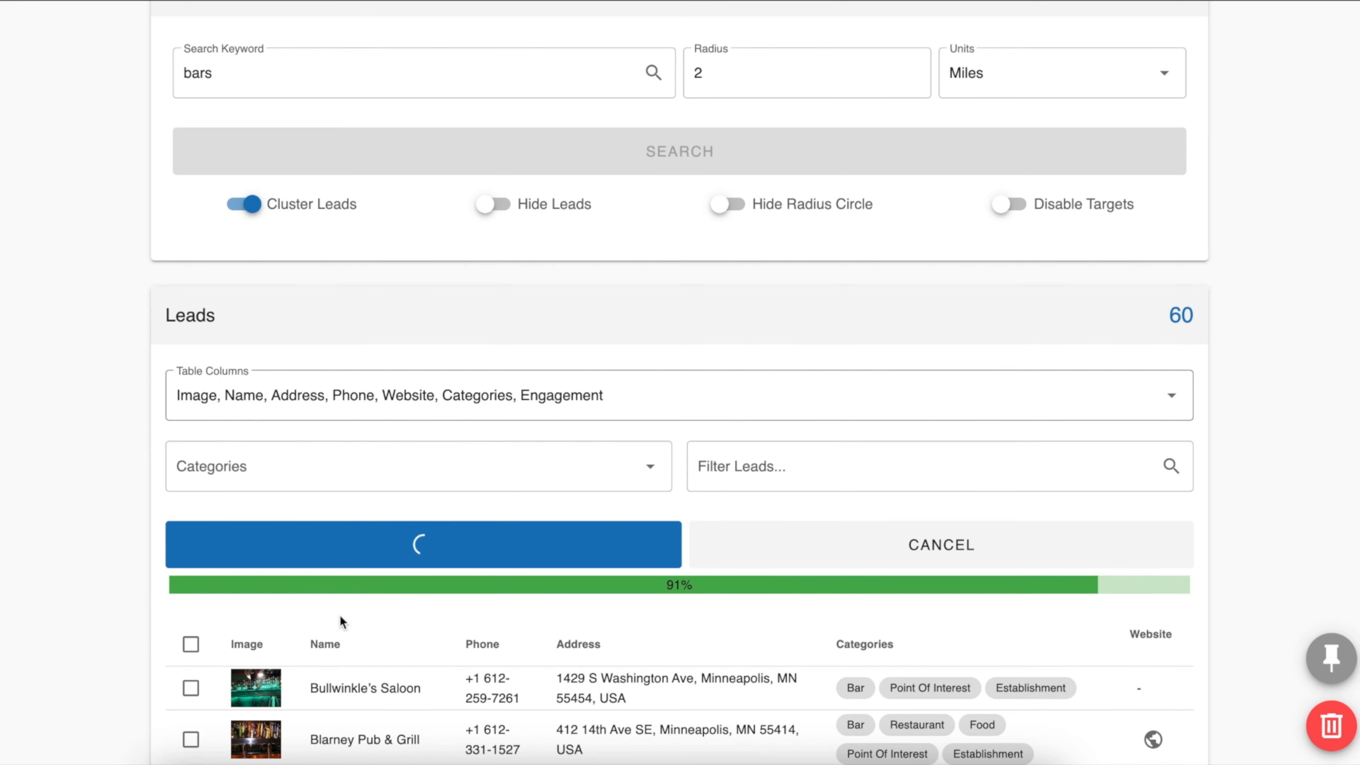
scroll(795, 327, down, 1)
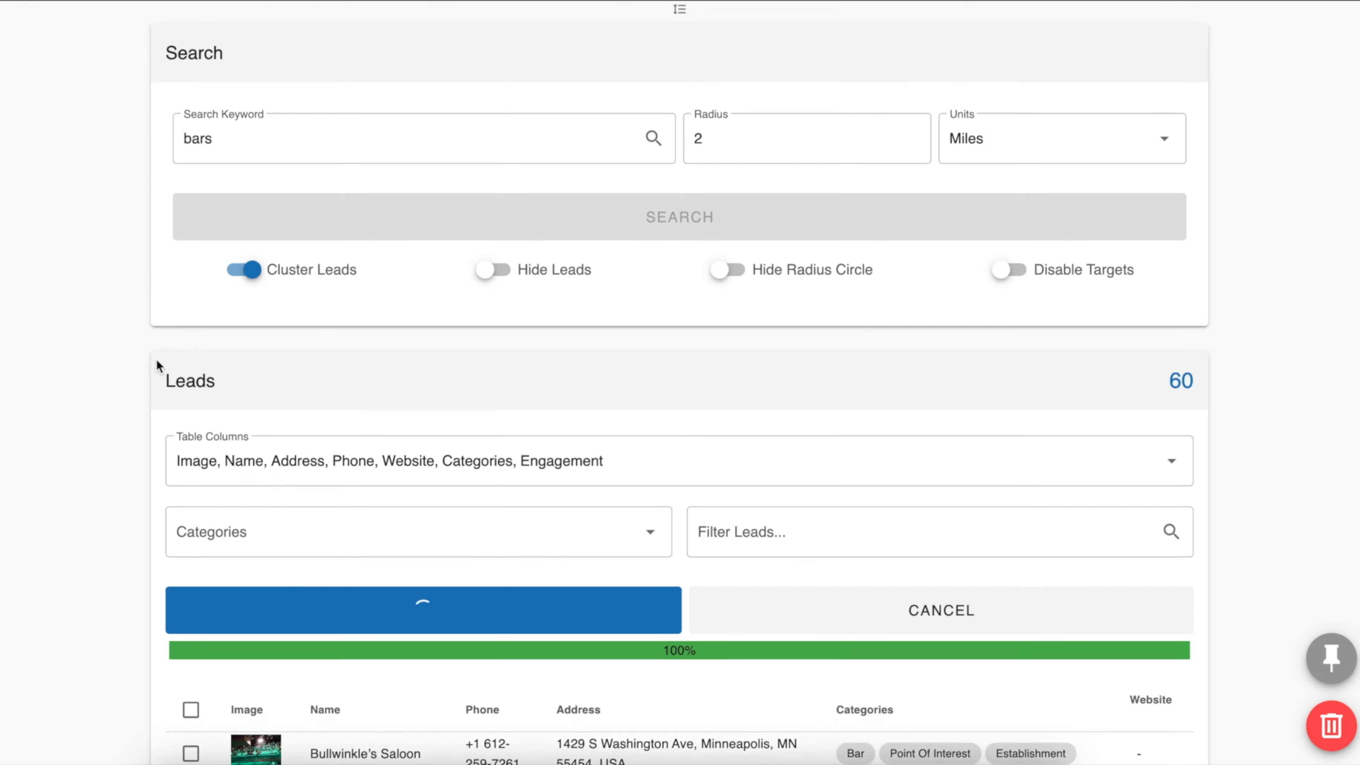
scroll(113, 400, down, 9)
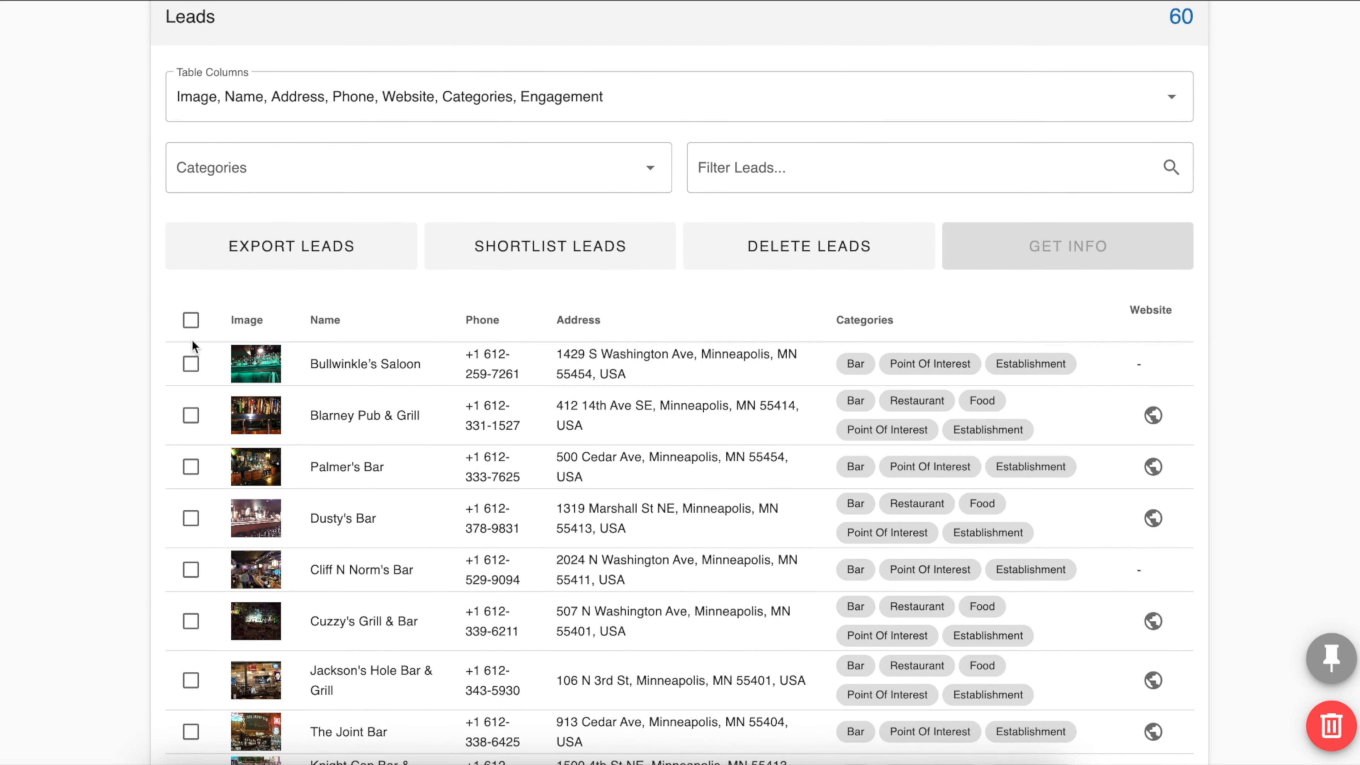
scroll(536, 322, up, 6)
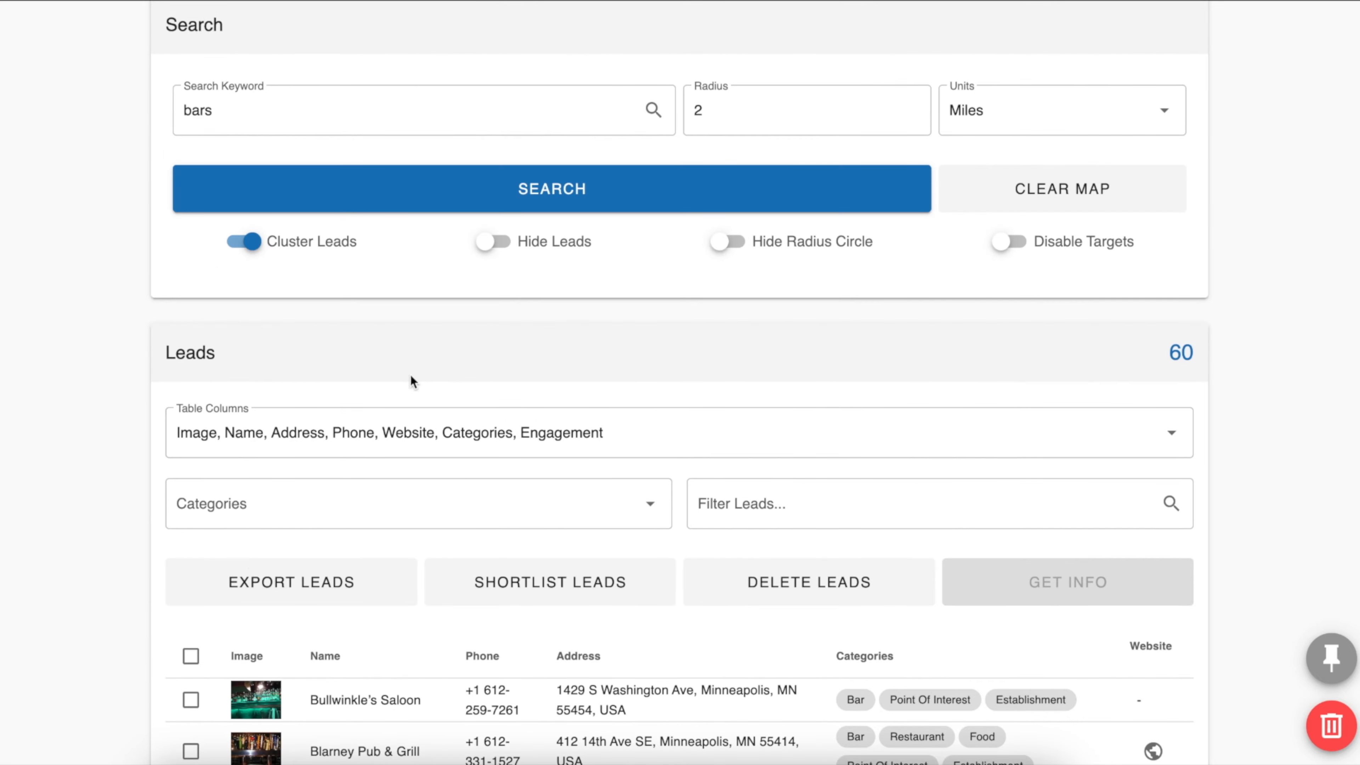
scroll(411, 373, down, 2)
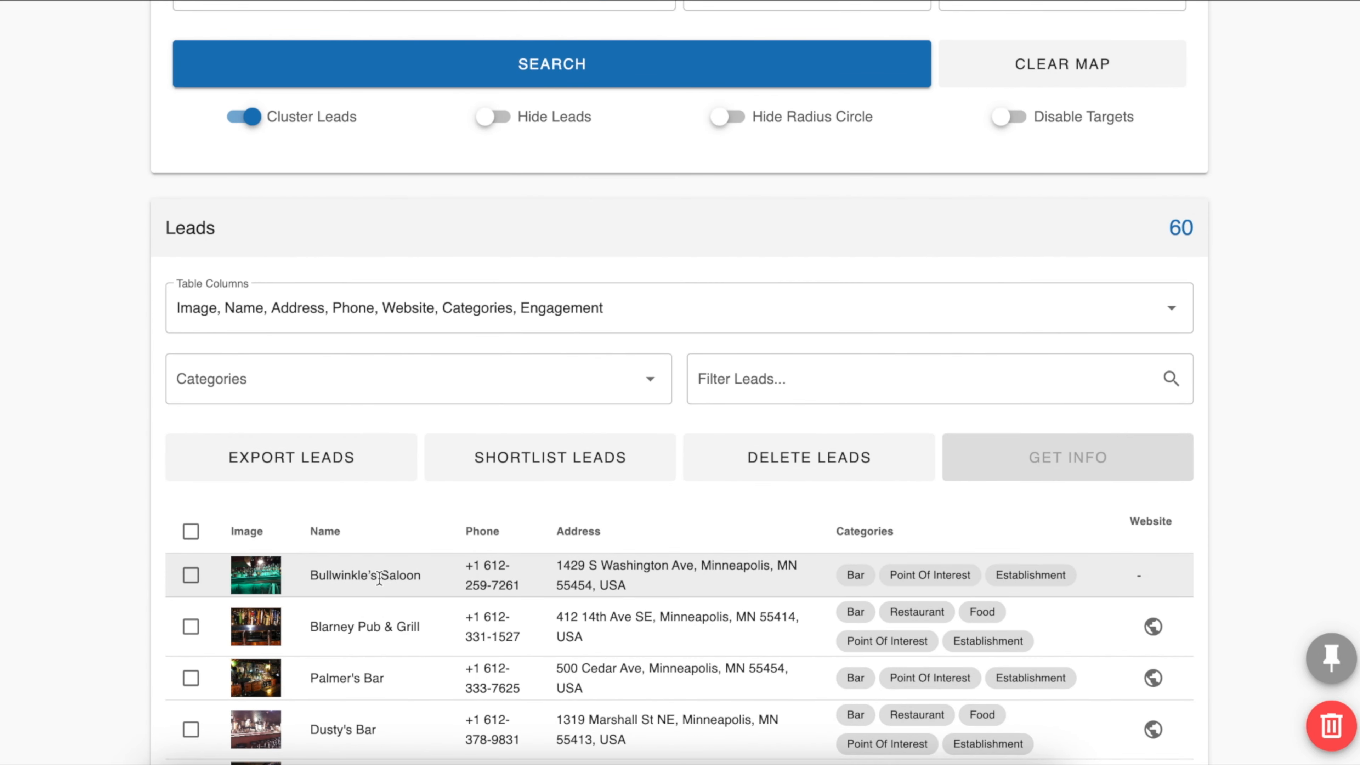
scroll(379, 579, up, 10)
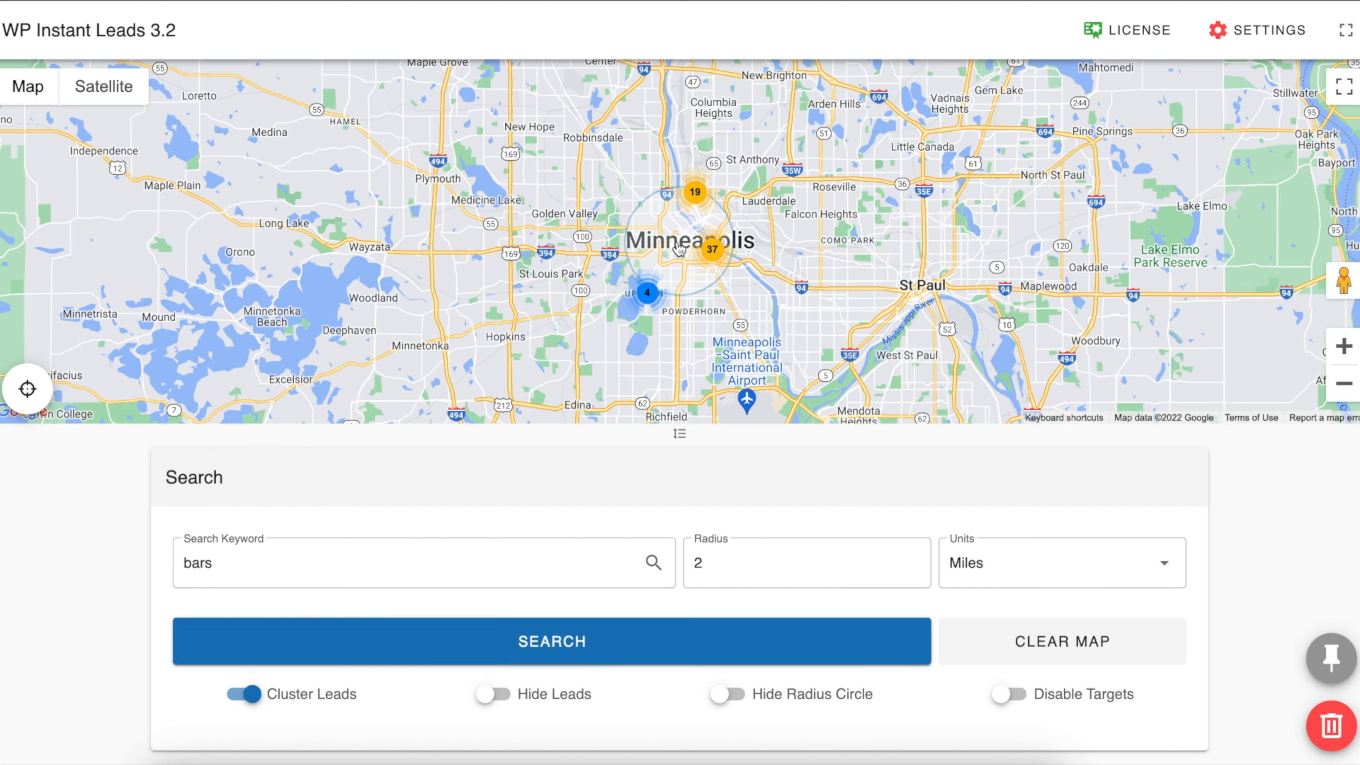
Run the search for bars within 2 miles again and check the leads list
scroll(504, 492, down, 4)
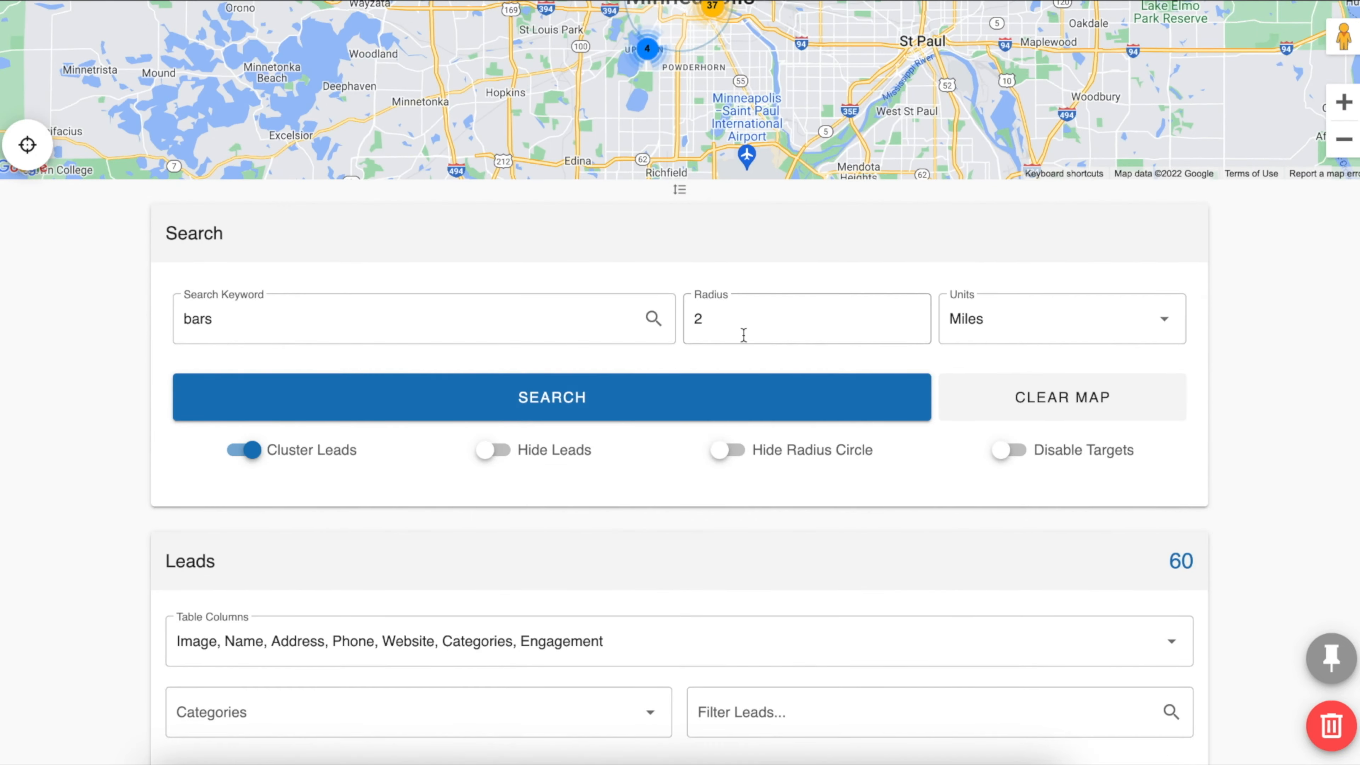
click(477, 399)
scroll(147, 393, down, 6)
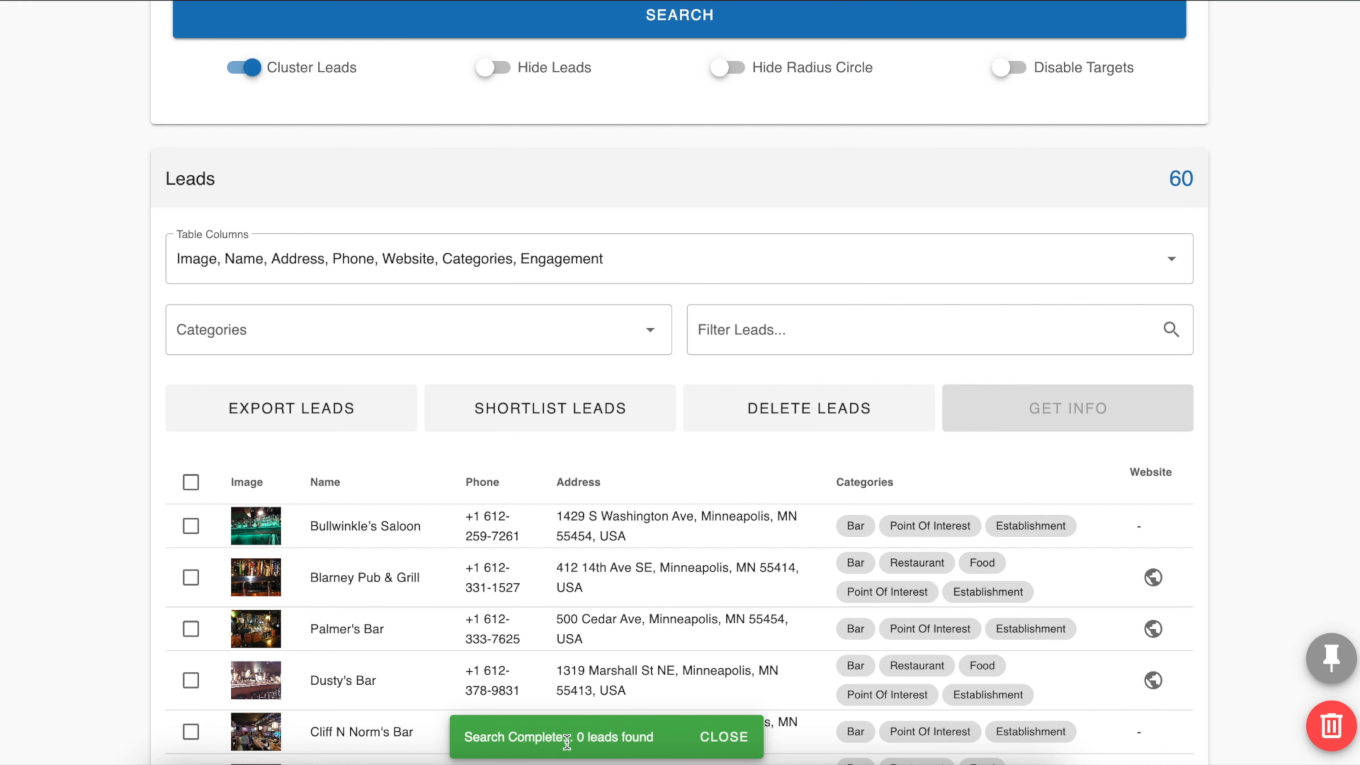
Set the search radius to 3 miles and run the search for bars again
scroll(691, 370, up, 3)
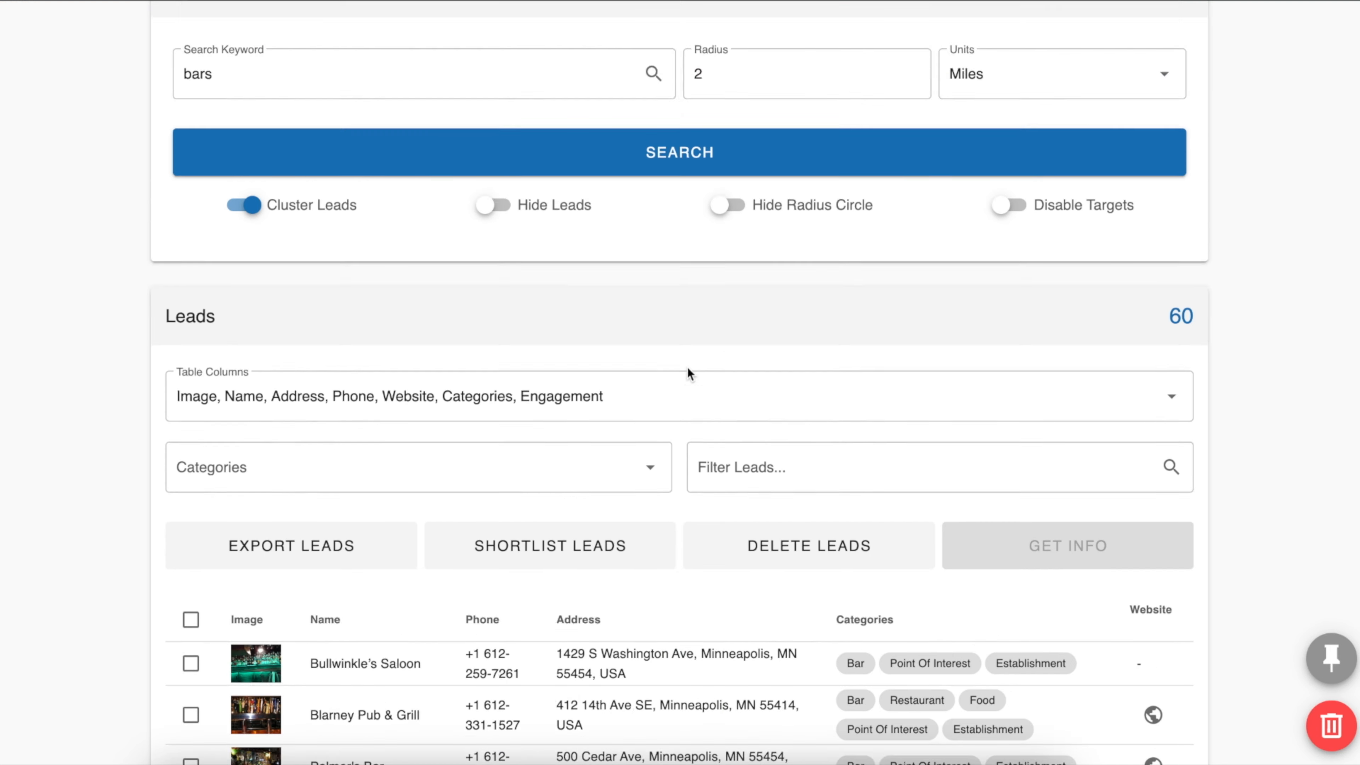
scroll(688, 373, up, 10)
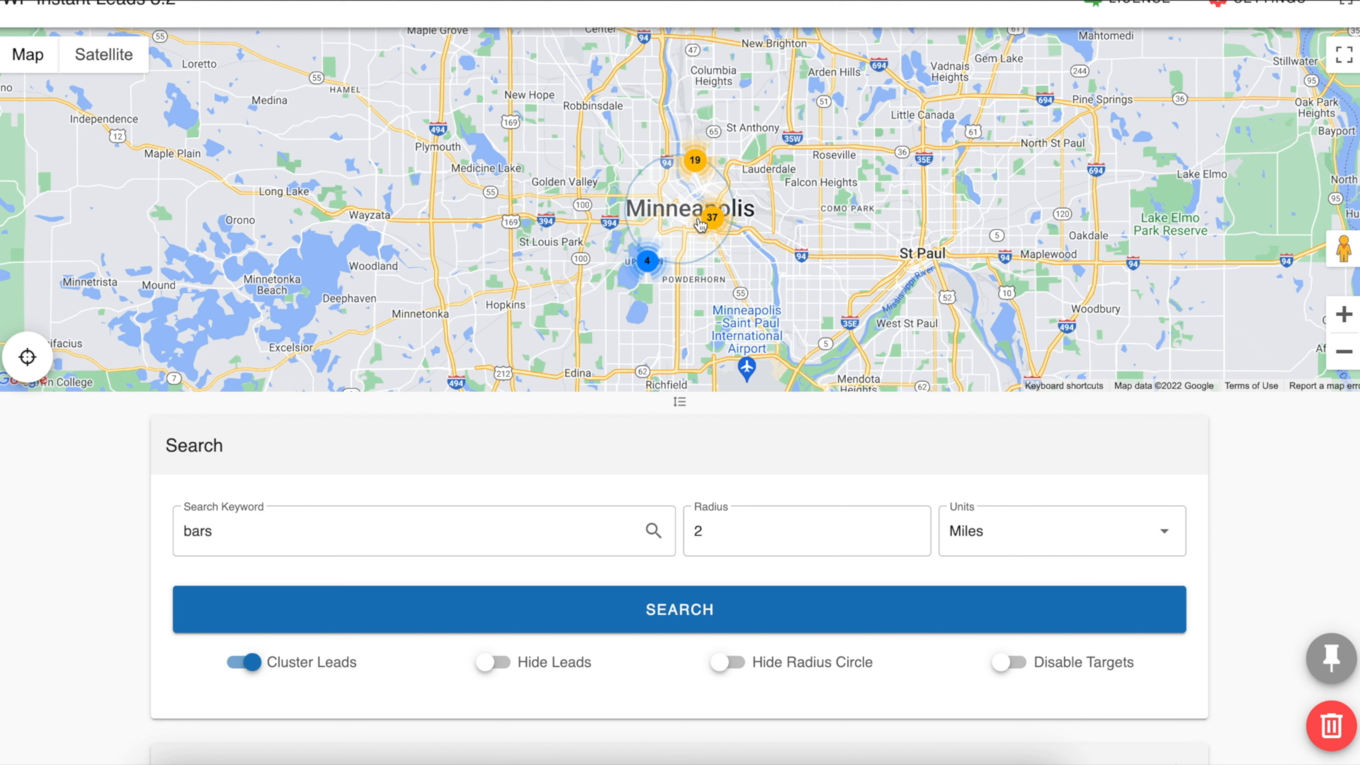
click(702, 529)
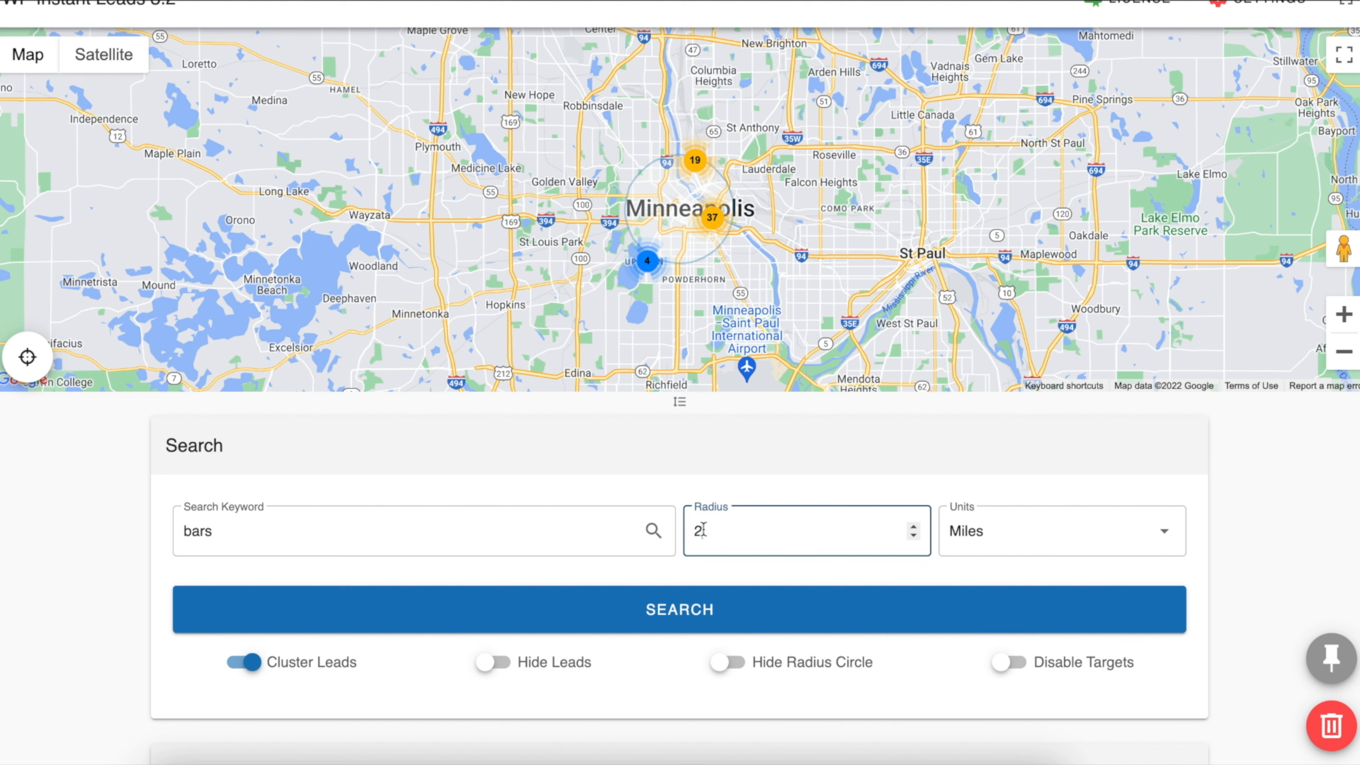
key(BackSpace)
text(3)
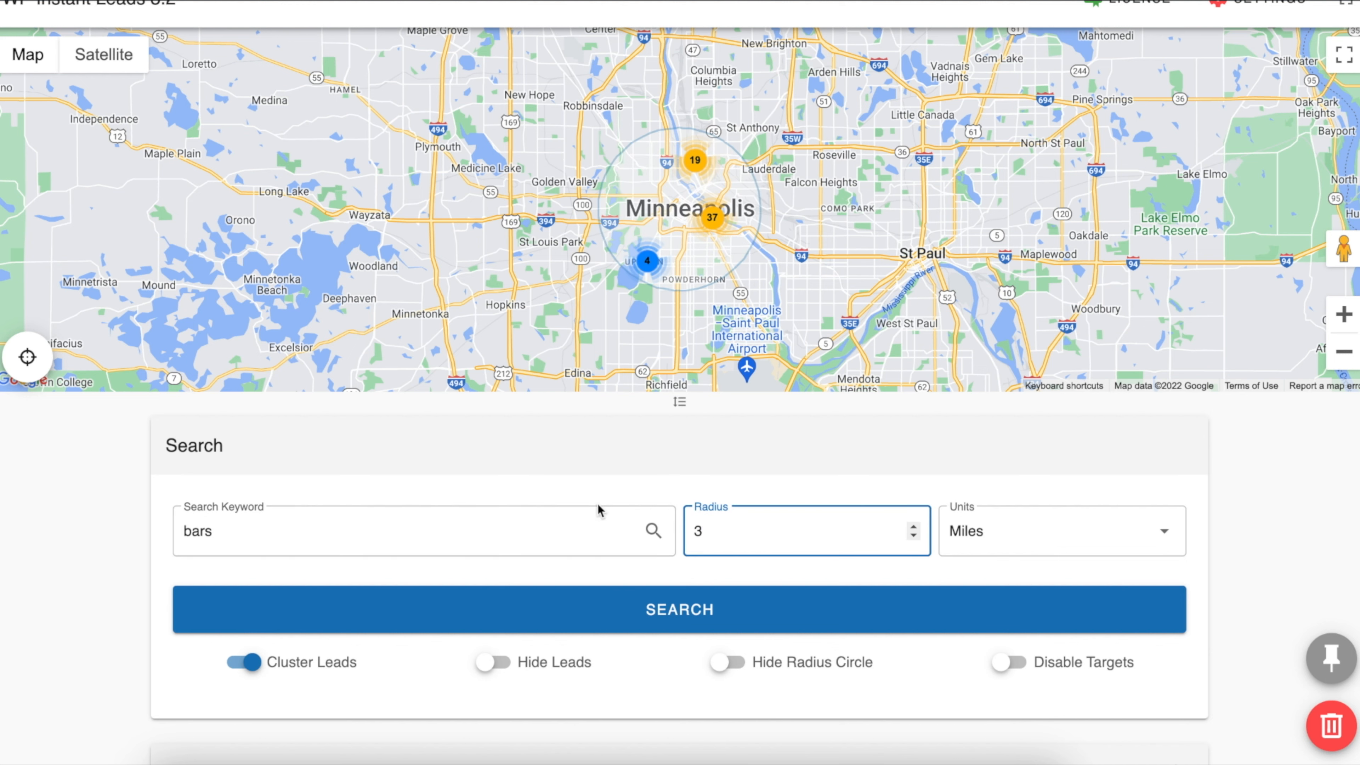
scroll(597, 503, down, 8)
click(615, 190)
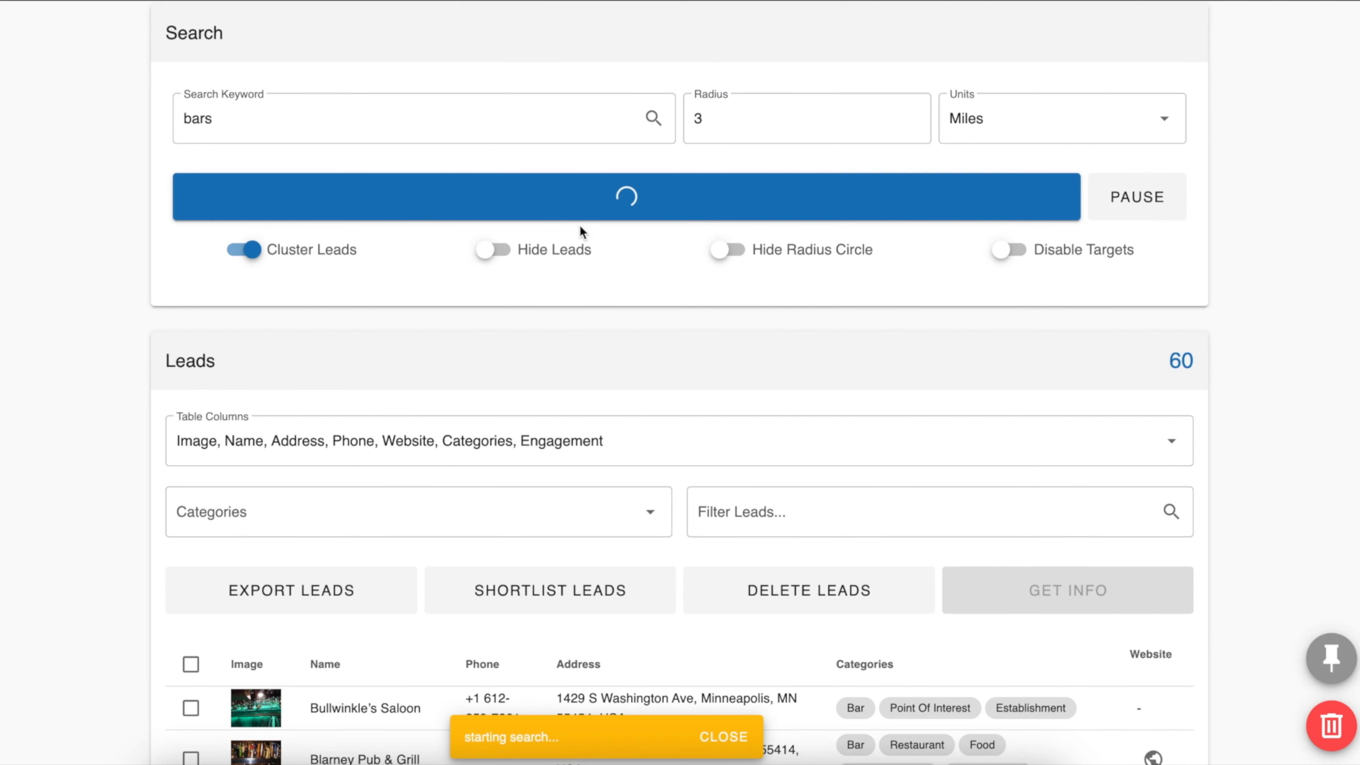
Check the end of the leads table for bars added by the wider search
scroll(459, 332, down, 1)
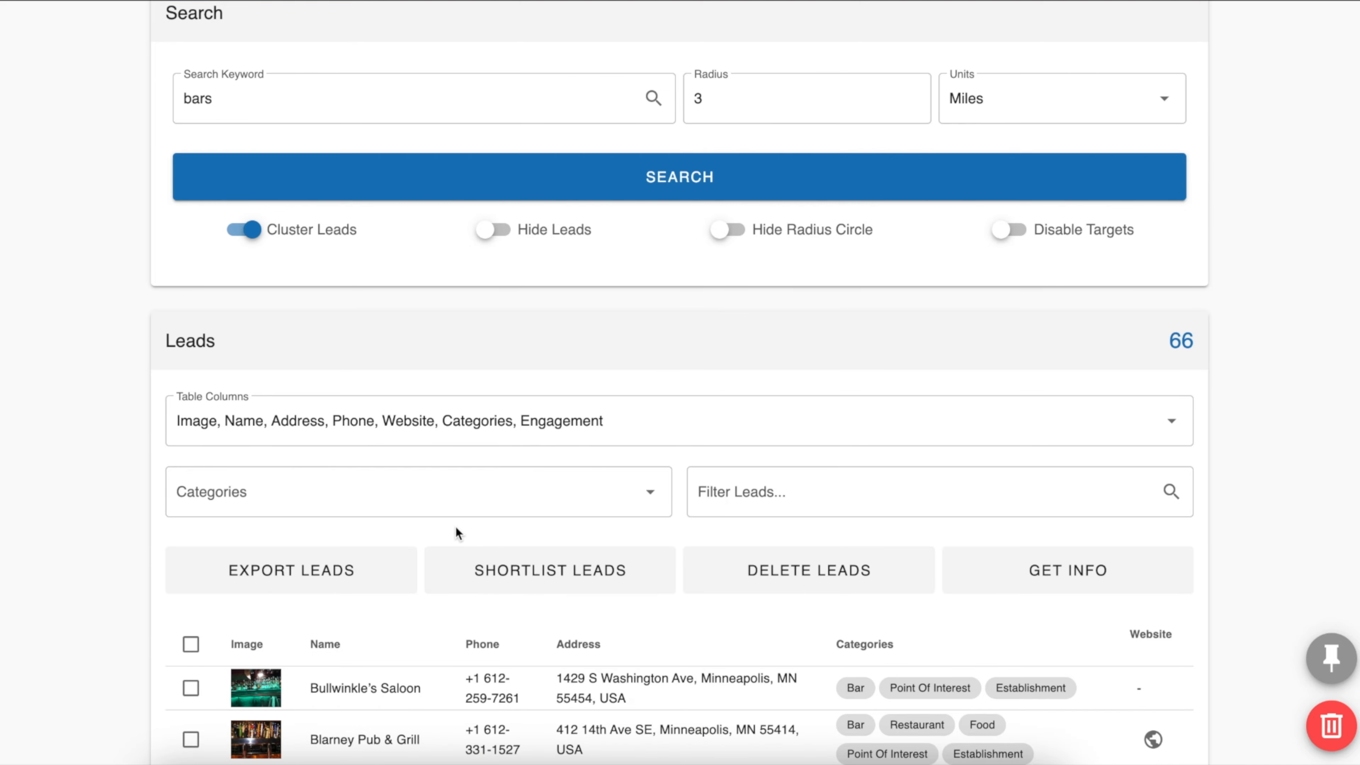
scroll(631, 434, down, 15)
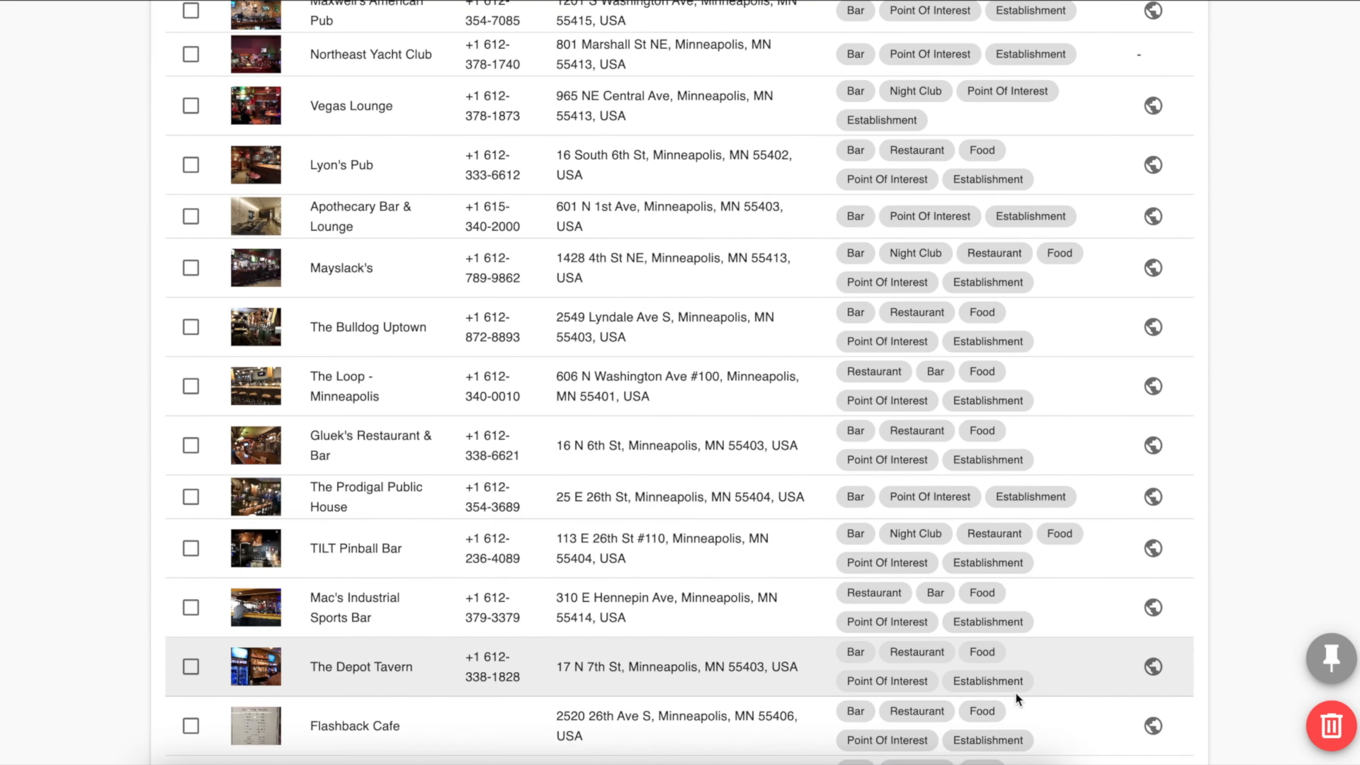
scroll(1015, 695, down, 10)
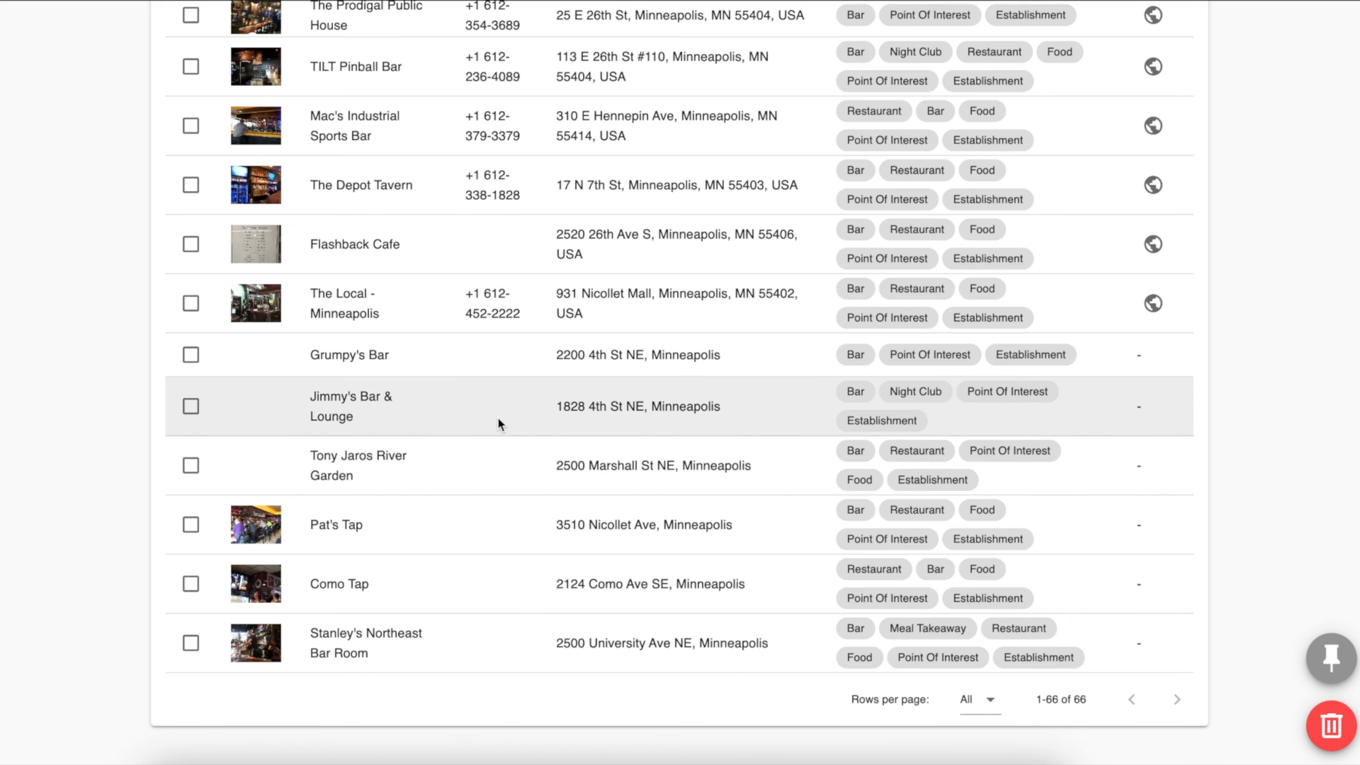
Open the search radius value for editing
scroll(486, 646, up, 20)
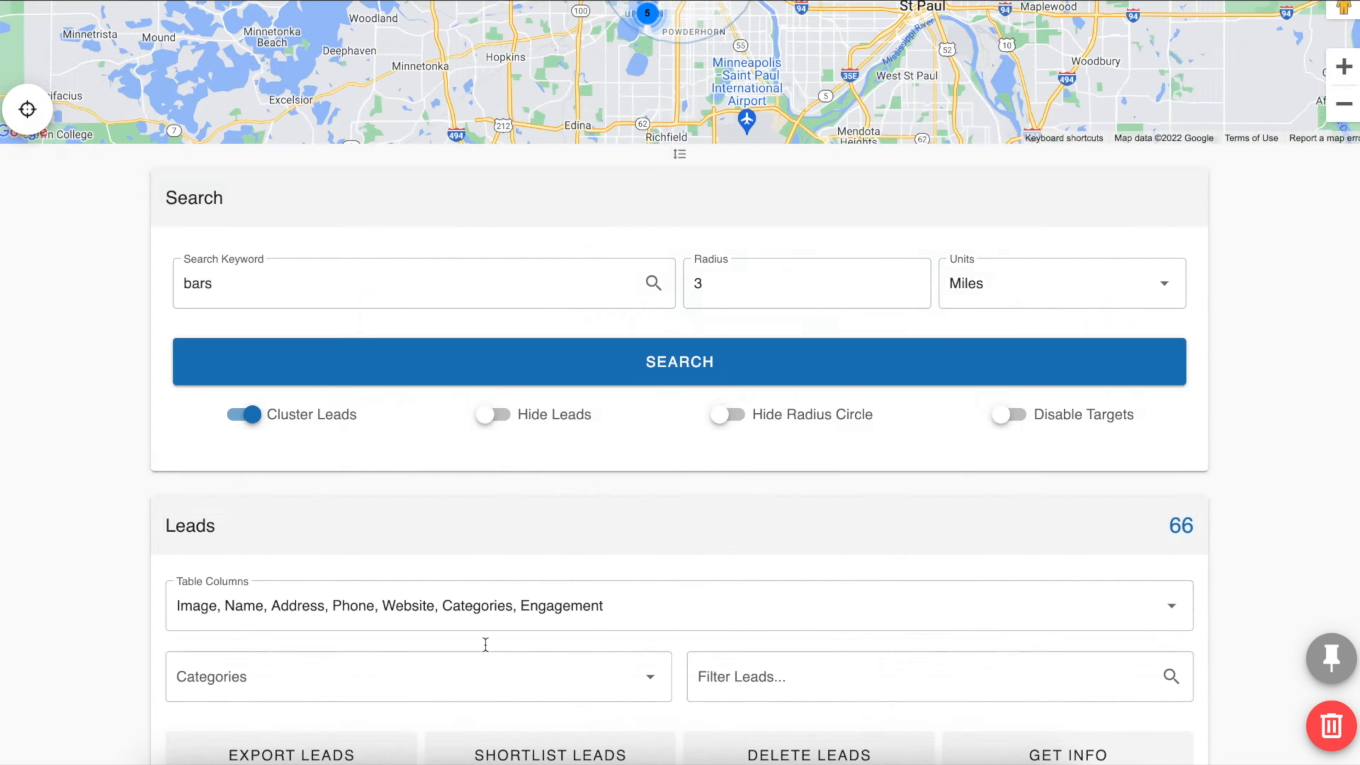
scroll(486, 646, up, 5)
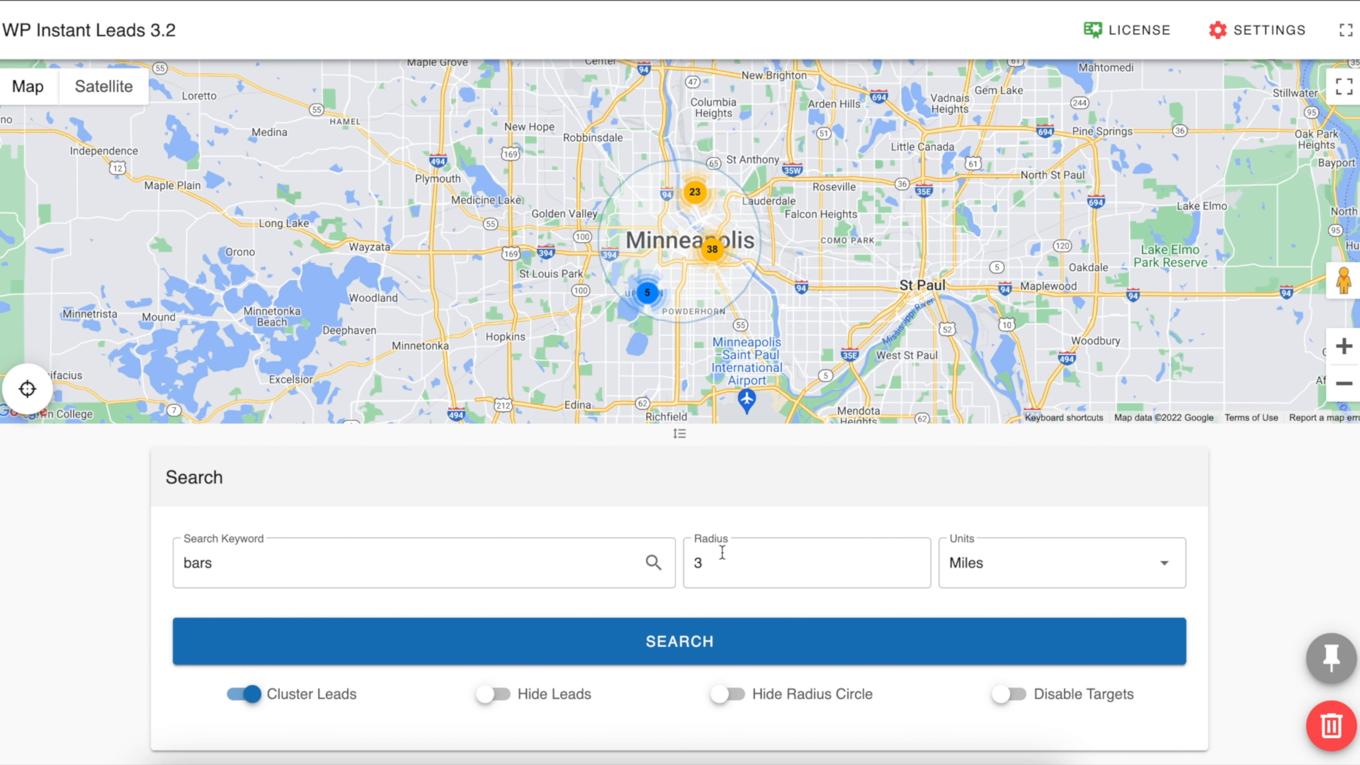
click(711, 569)
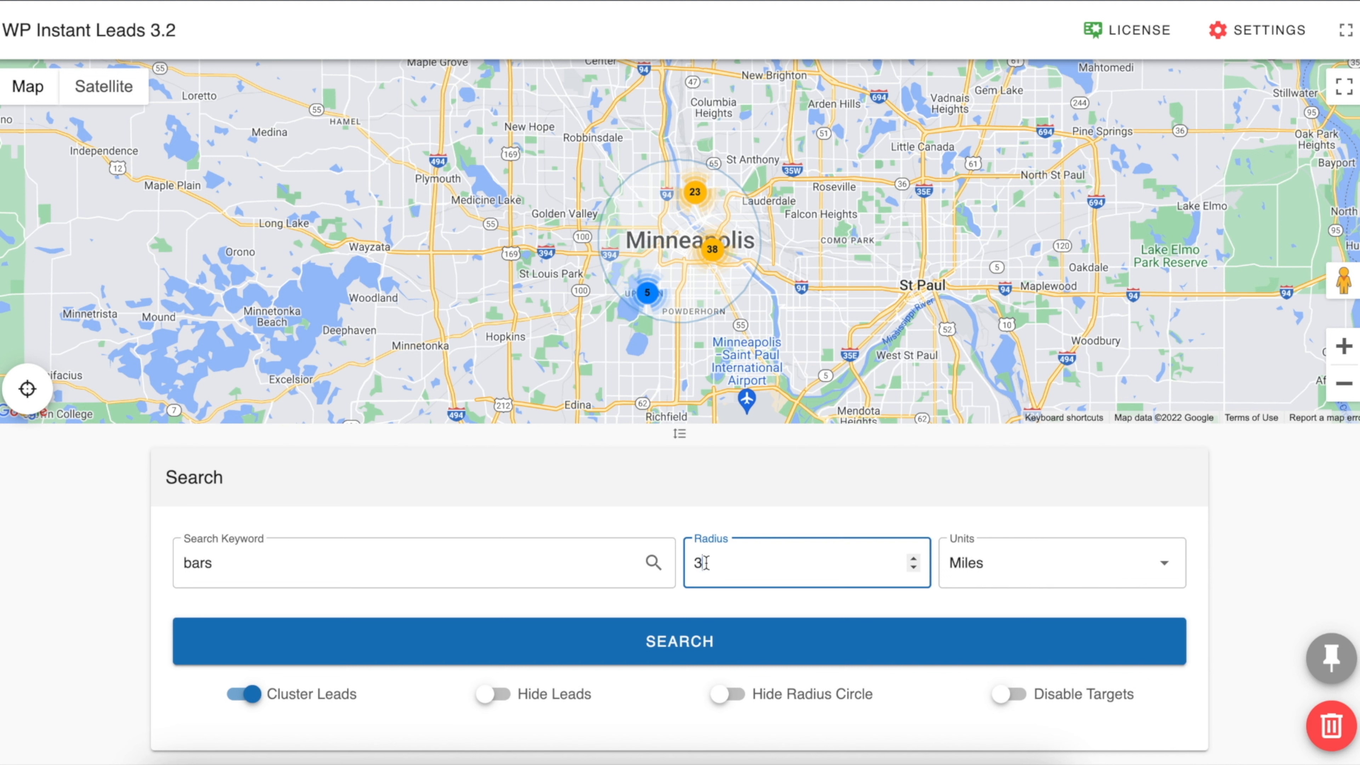